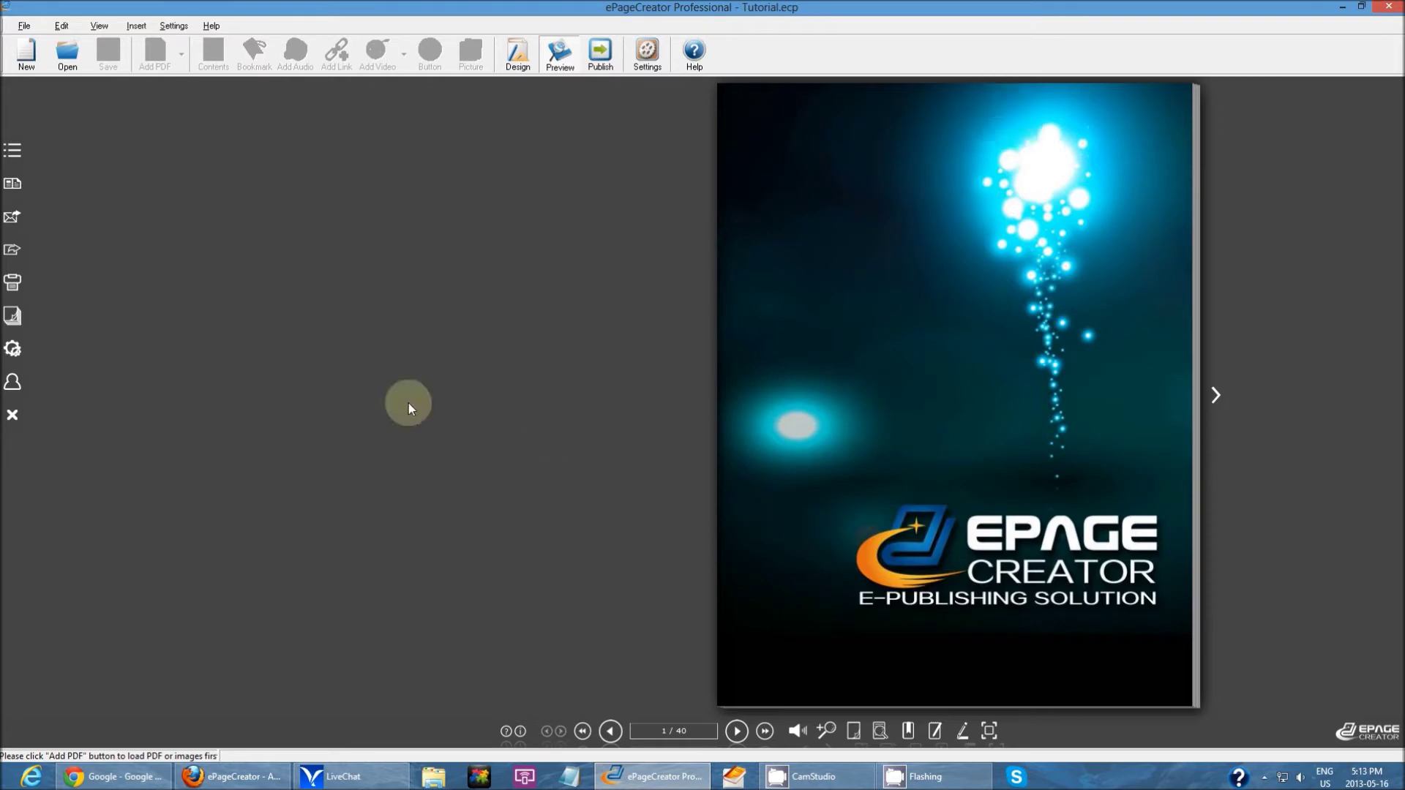
# Step: Enable Show Introduction Page with Use Default Intro Page in the Advertising settings and apply it
pyautogui.click(648, 57)
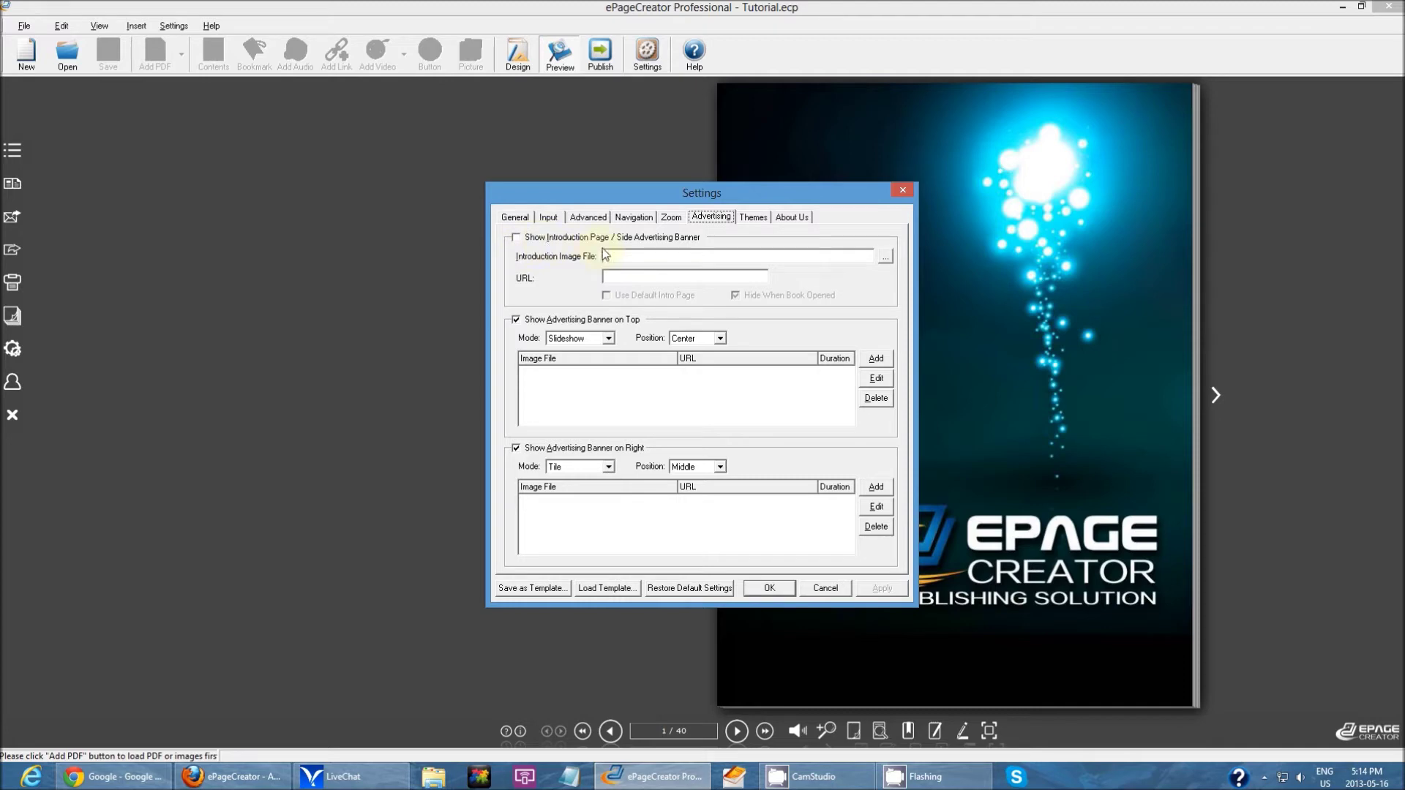
pyautogui.moveTo(722, 192); pyautogui.dragTo(876, 198)
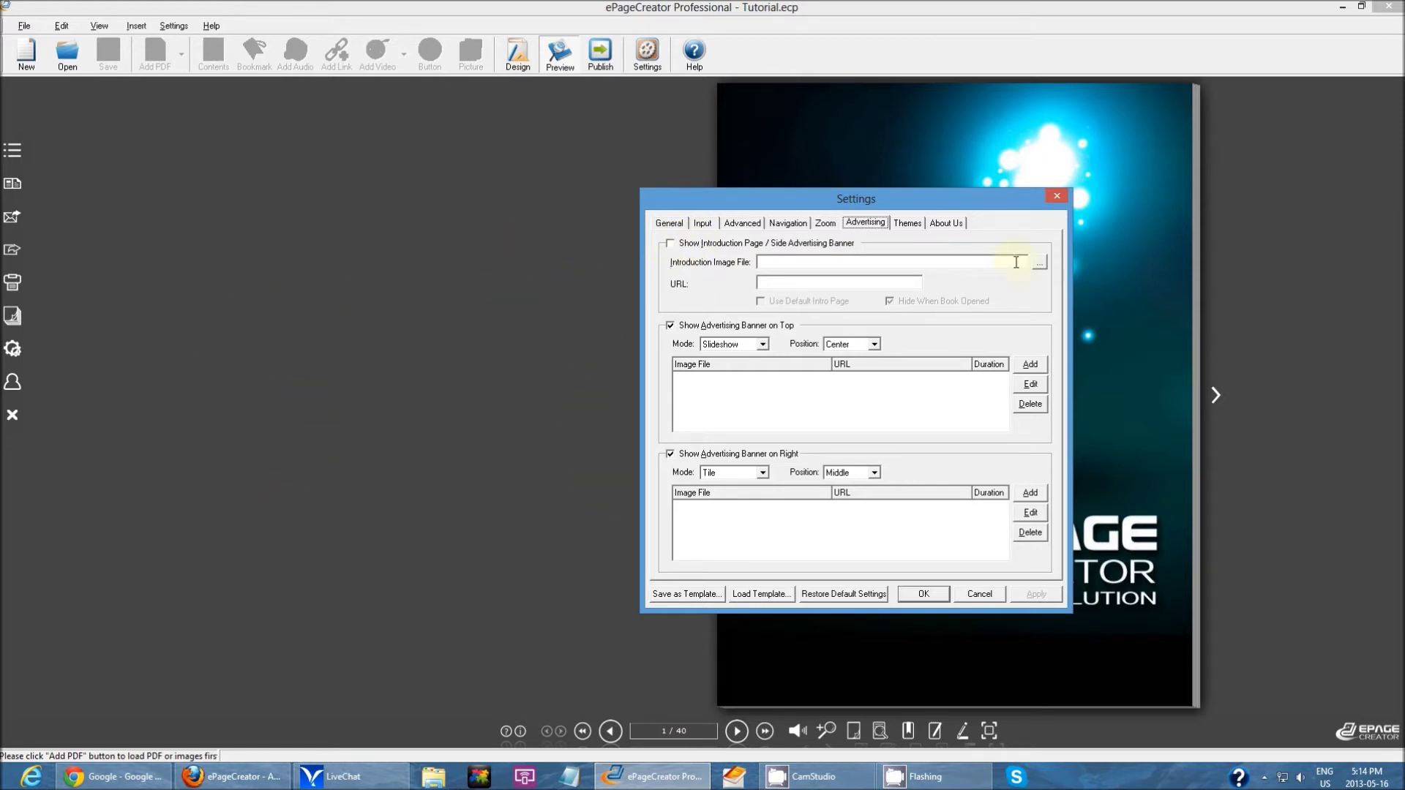
pyautogui.click(681, 242)
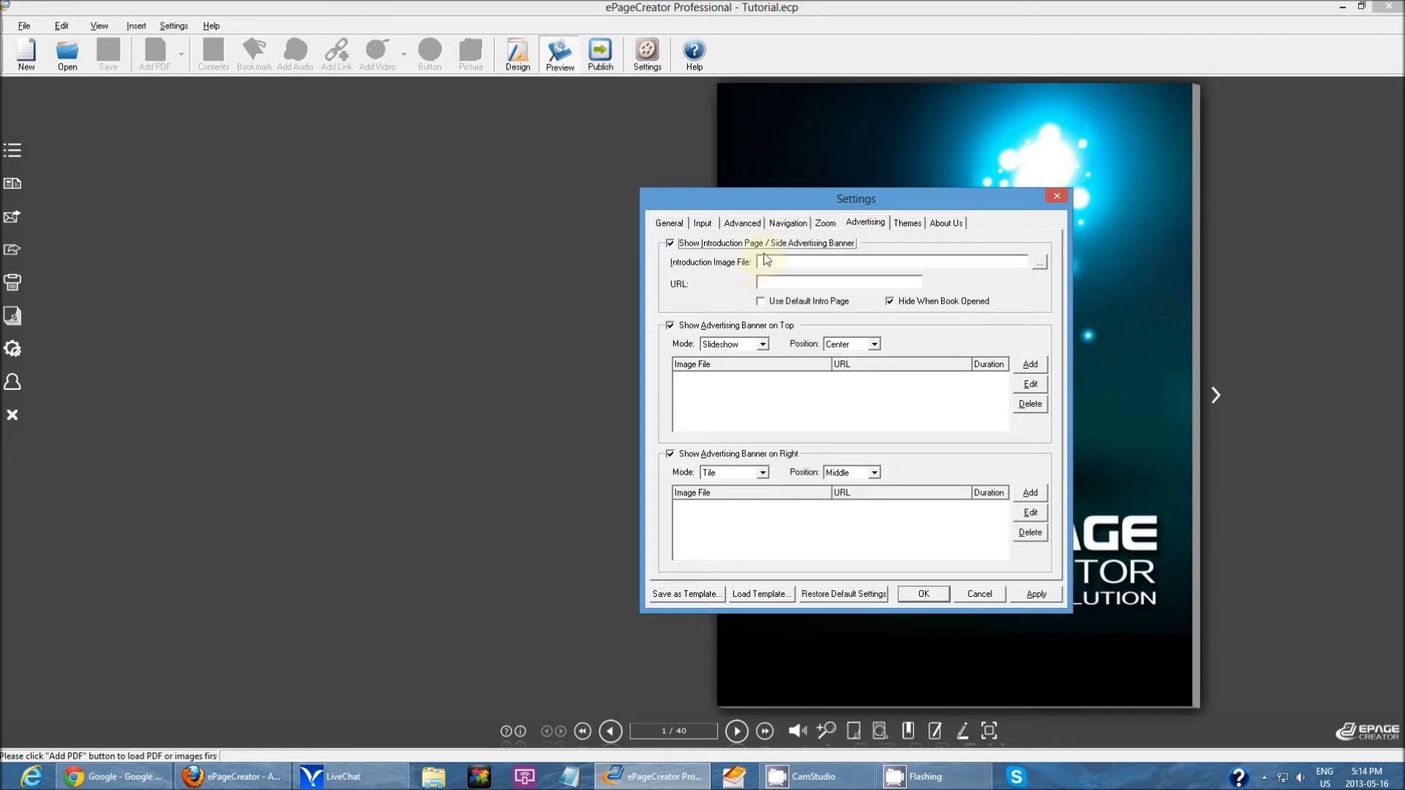
pyautogui.click(770, 266)
pyautogui.click(776, 281)
pyautogui.click(794, 304)
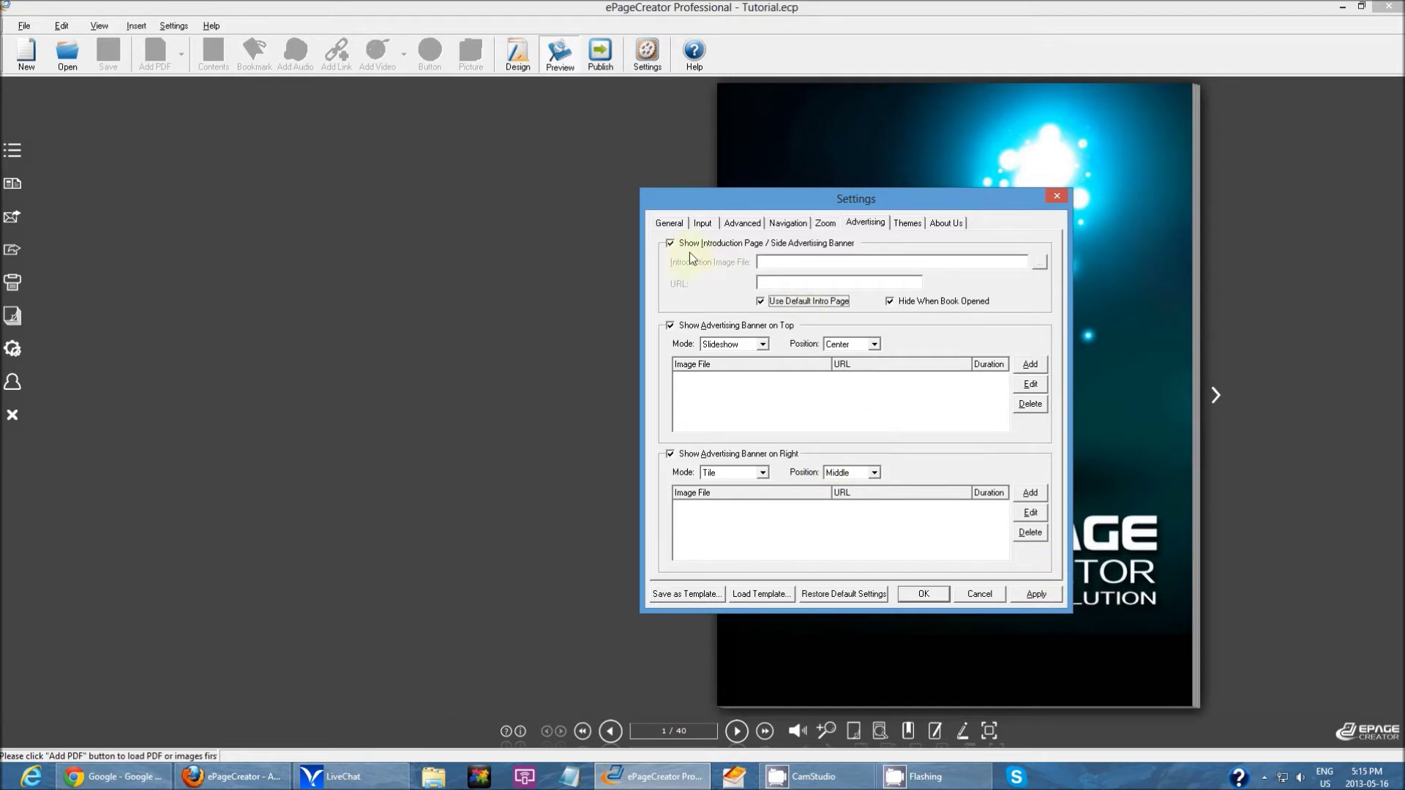
pyautogui.click(1033, 594)
# Step: Close Settings to see the Quick Guide intro page beside the book, then reopen Settings
pyautogui.click(908, 591)
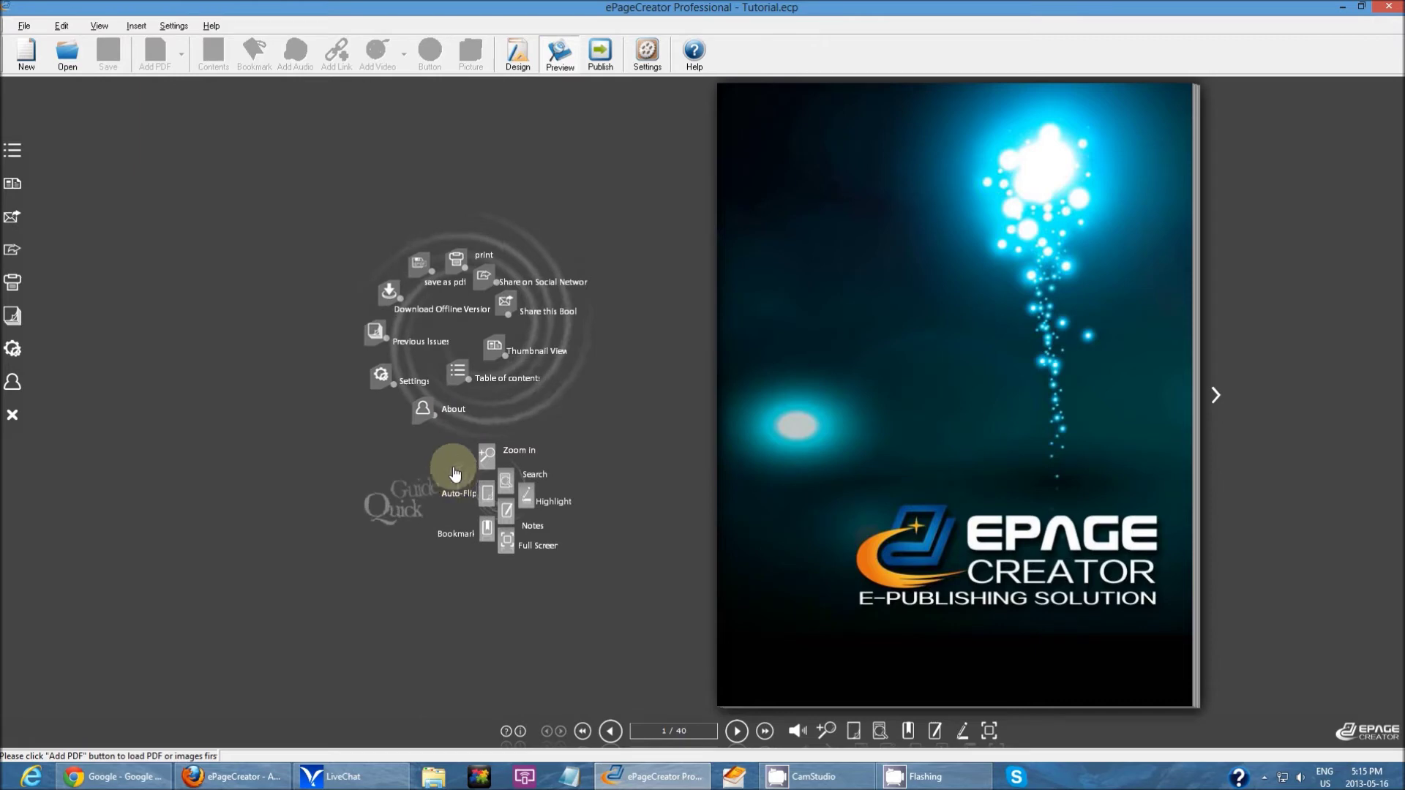
pyautogui.click(637, 64)
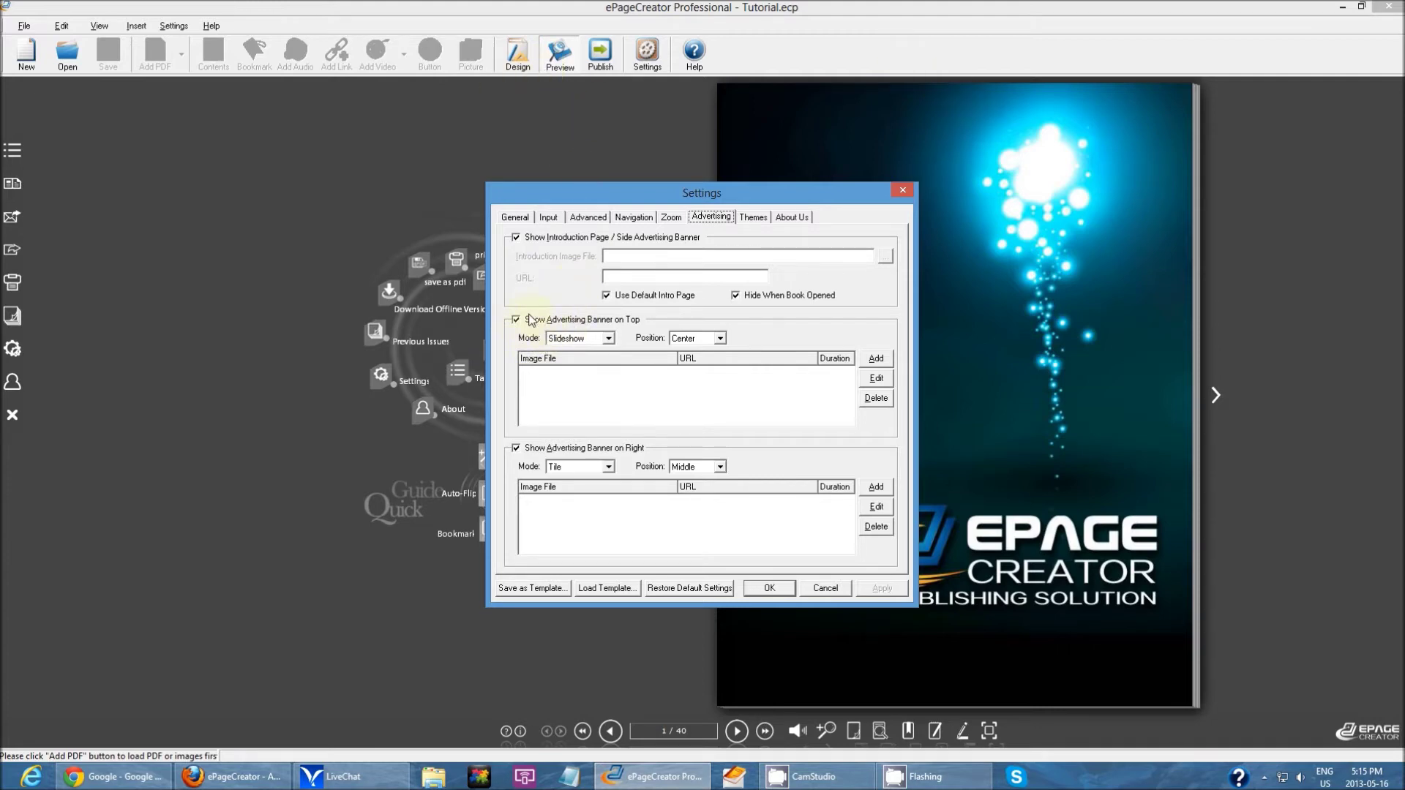
# Step: Change the top advertising banner's mode from Slideshow to Tile
pyautogui.click(611, 341)
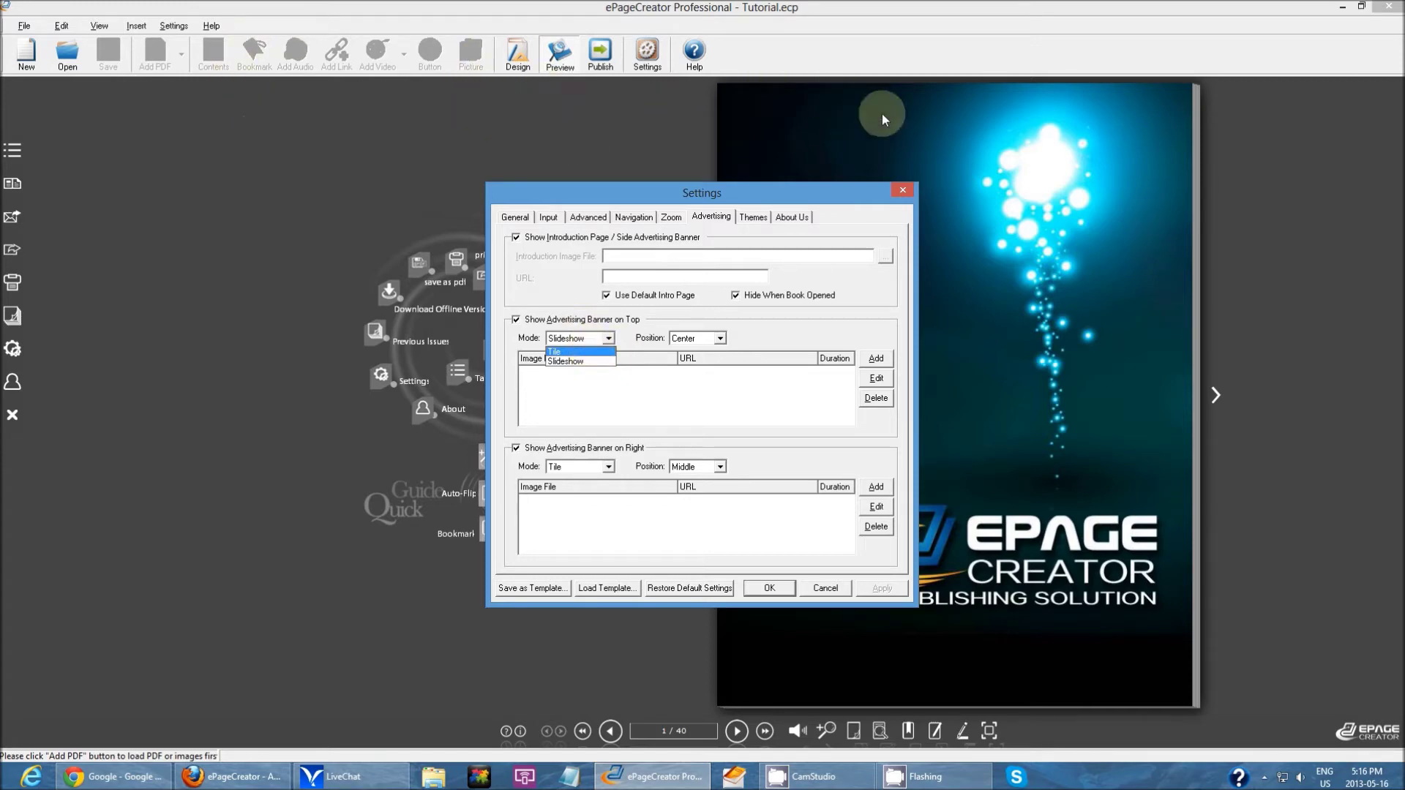
pyautogui.click(875, 369)
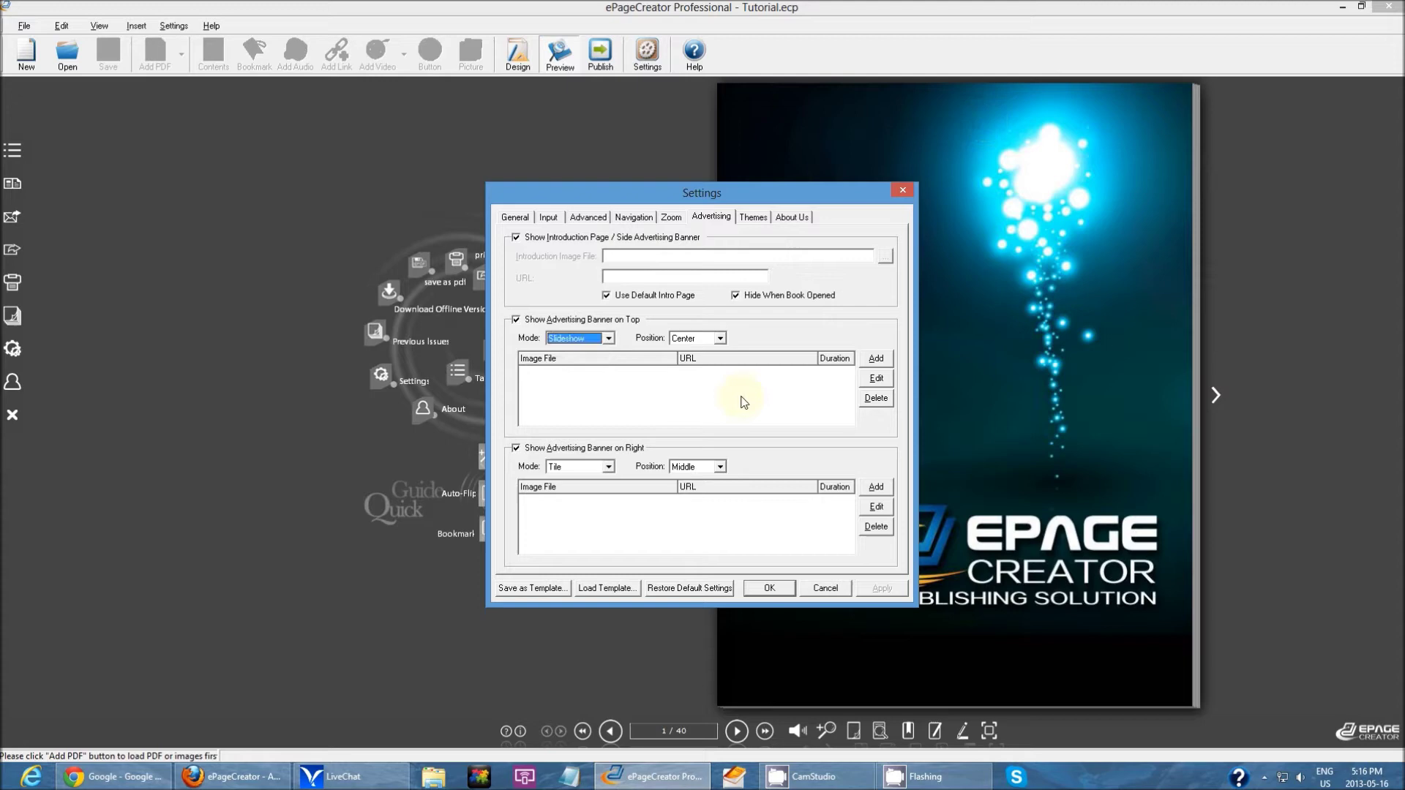
pyautogui.click(578, 338)
pyautogui.click(585, 352)
pyautogui.click(876, 359)
pyautogui.click(853, 362)
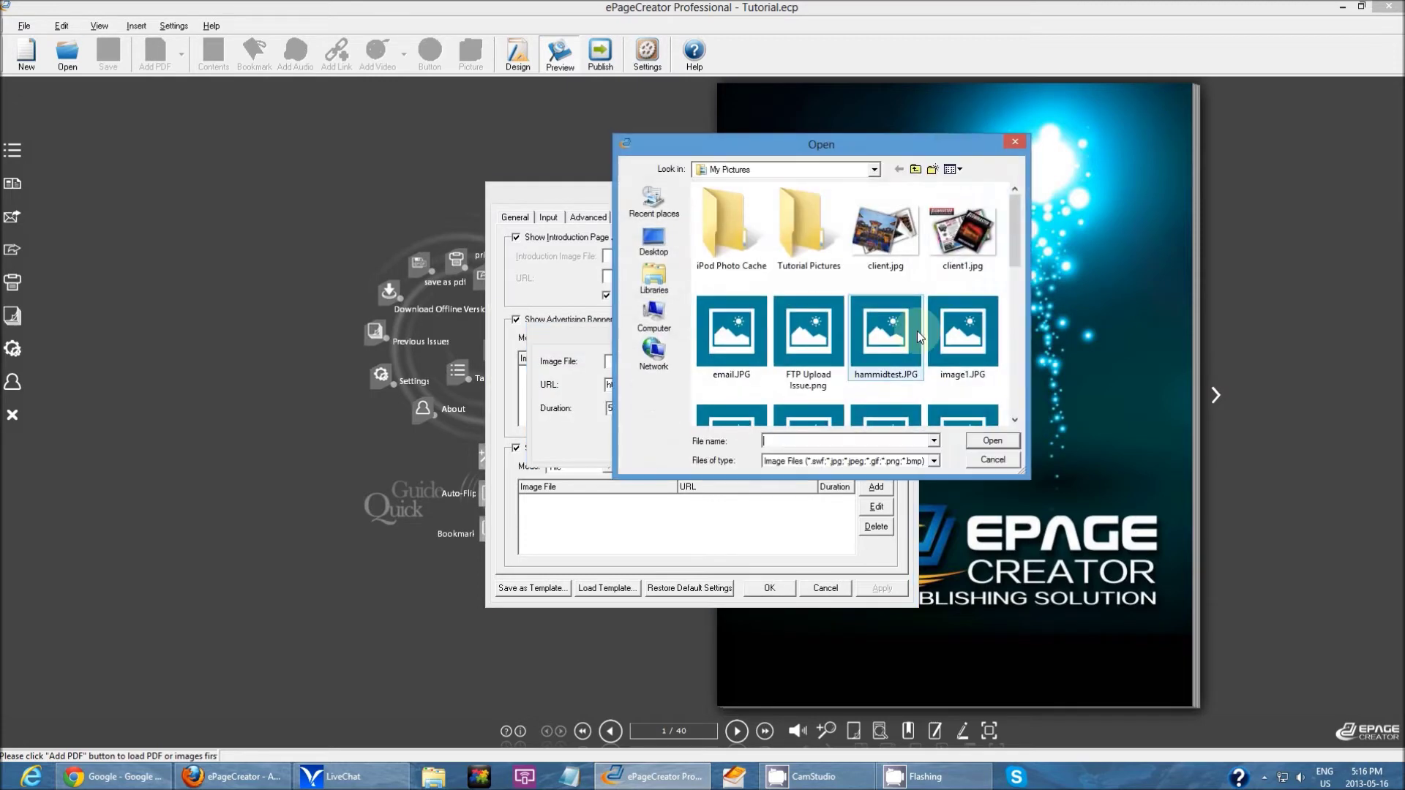
pyautogui.moveTo(1017, 256); pyautogui.dragTo(1022, 289)
pyautogui.click(962, 352)
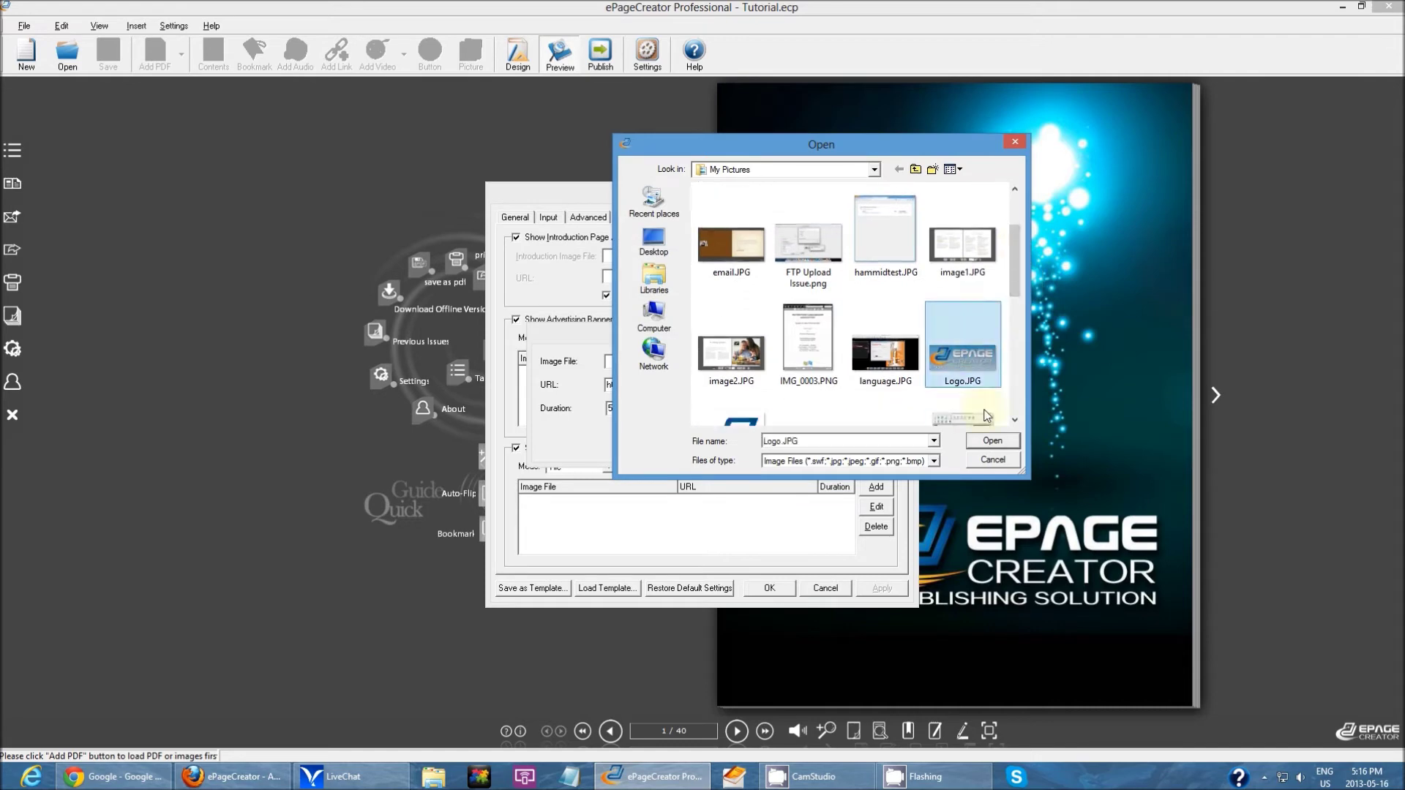
pyautogui.click(992, 440)
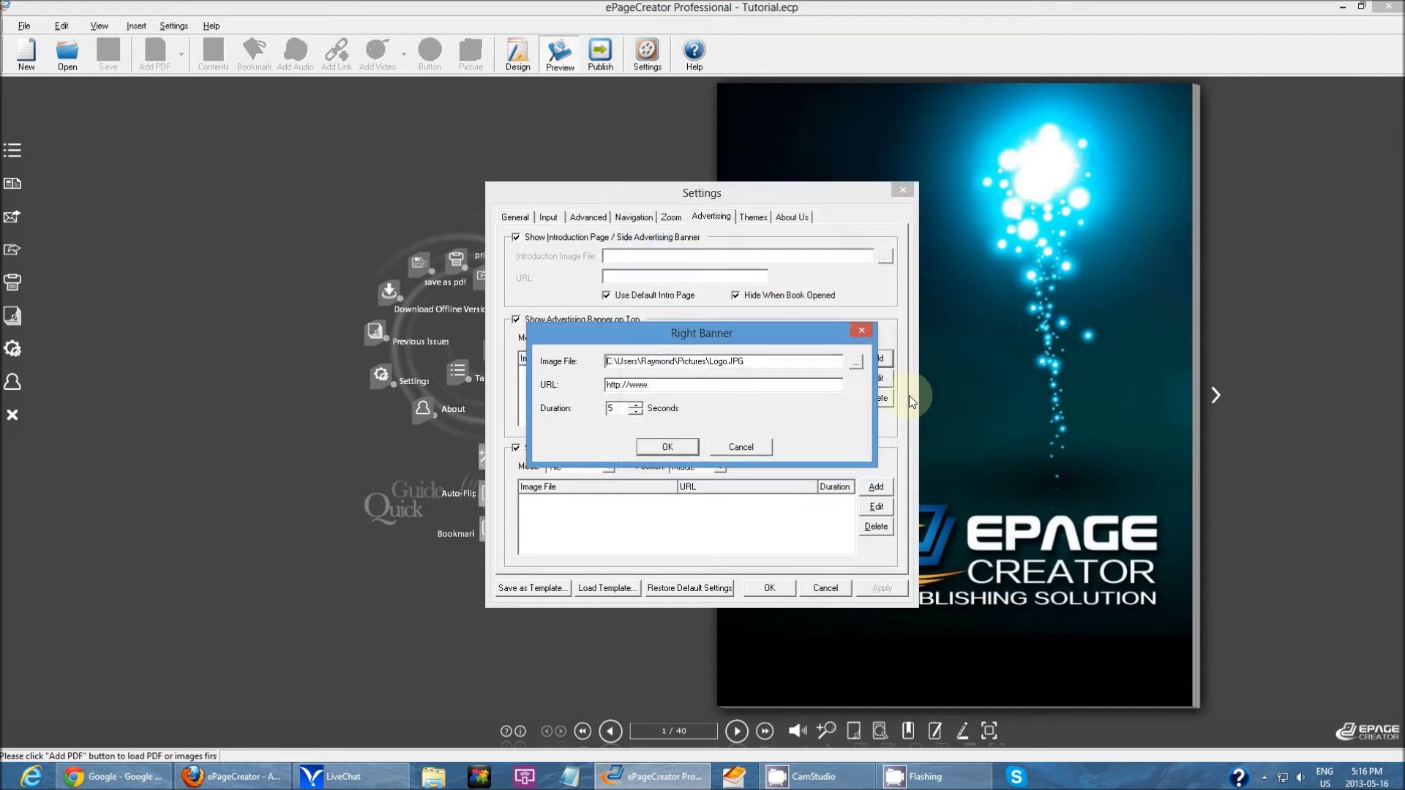
pyautogui.click(714, 387)
pyautogui.write('epagecreator.net')
pyautogui.click(668, 448)
pyautogui.click(669, 447)
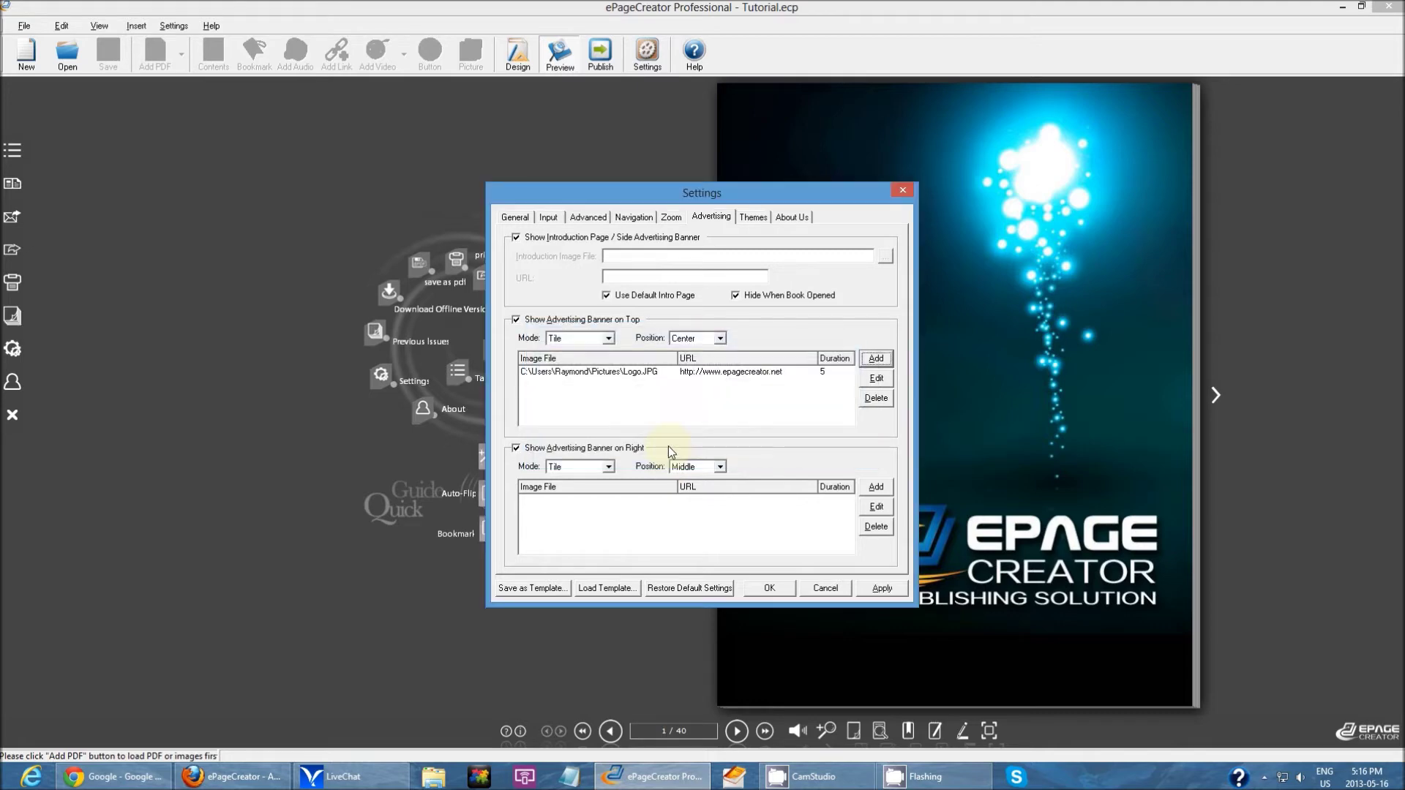
pyautogui.click(878, 357)
pyautogui.click(858, 362)
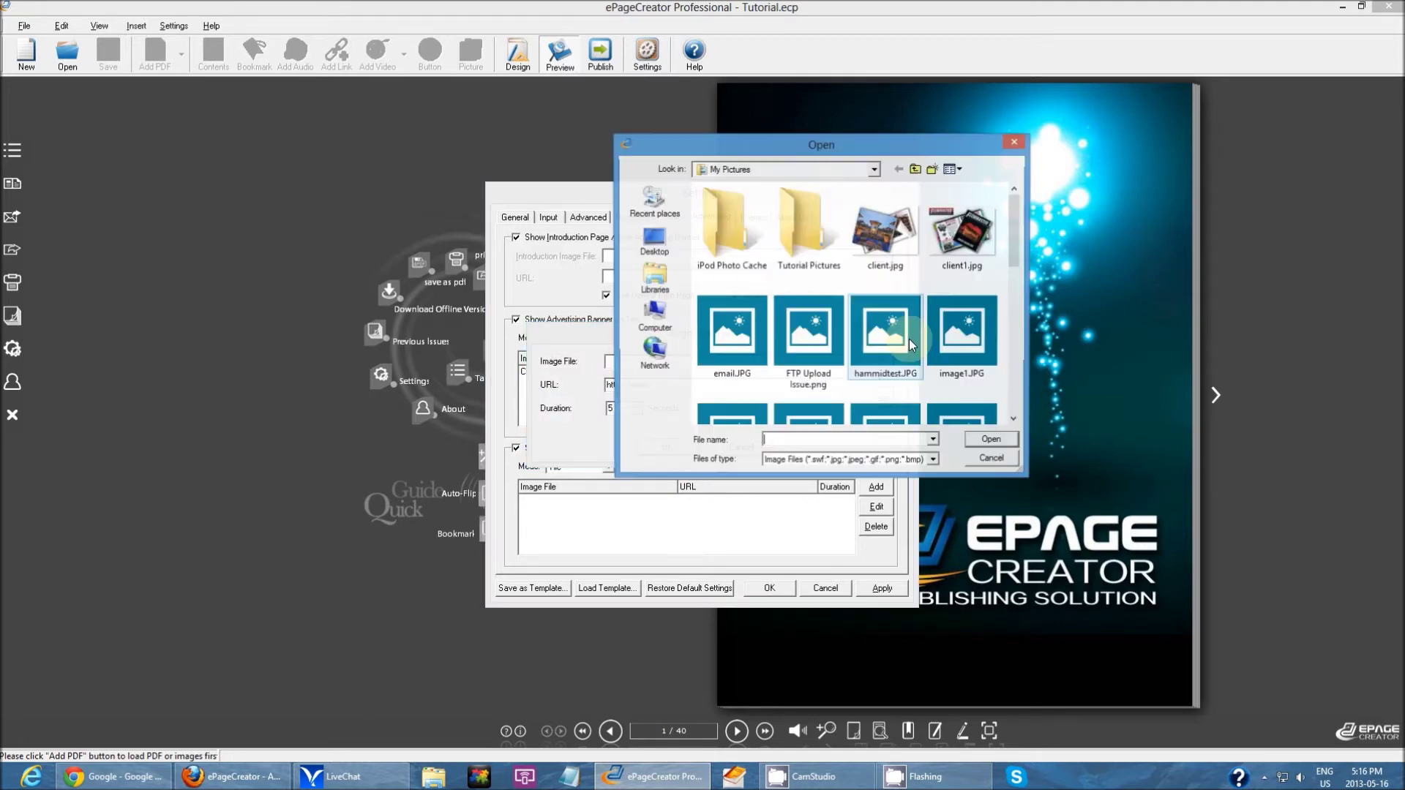
pyautogui.moveTo(1014, 227); pyautogui.dragTo(1011, 281)
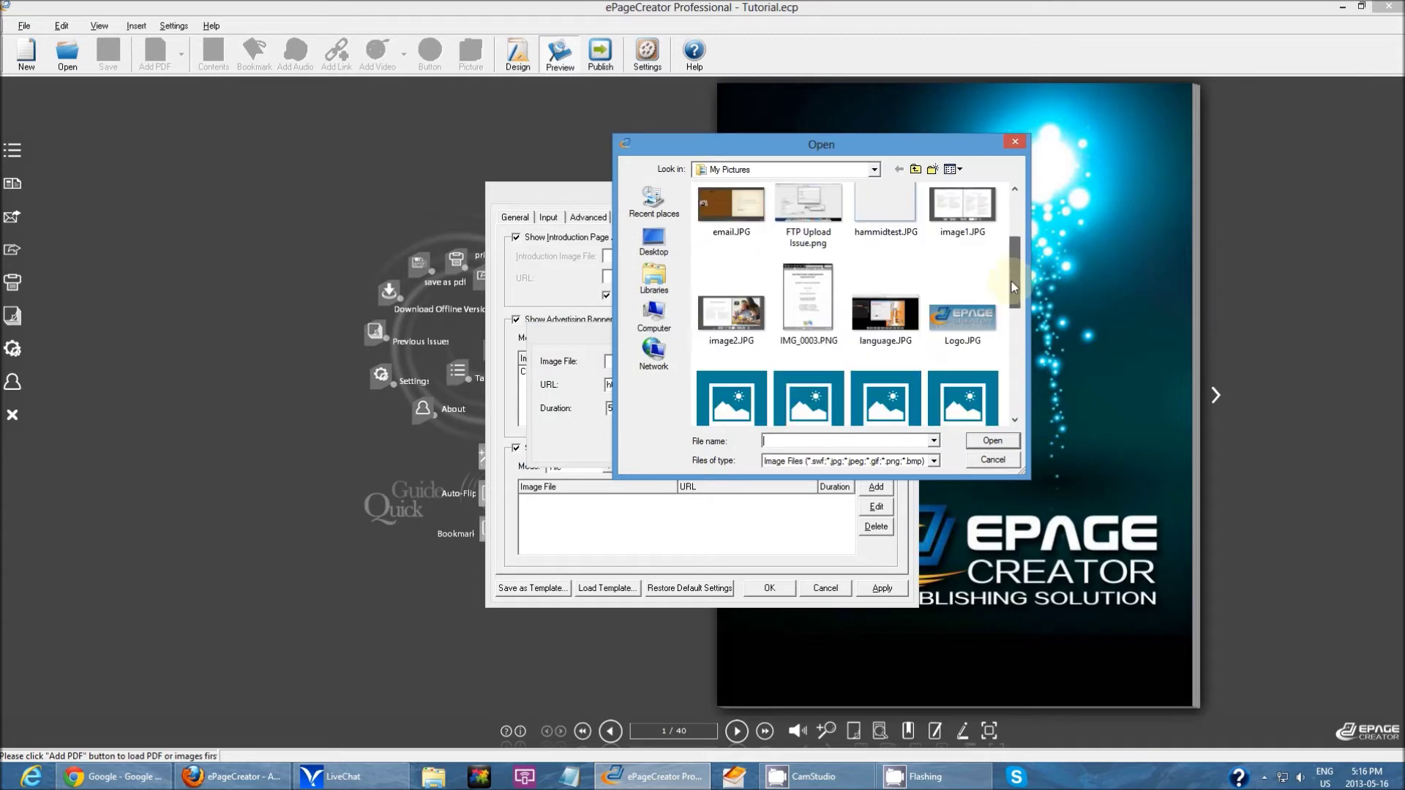
pyautogui.click(993, 440)
pyautogui.click(682, 385)
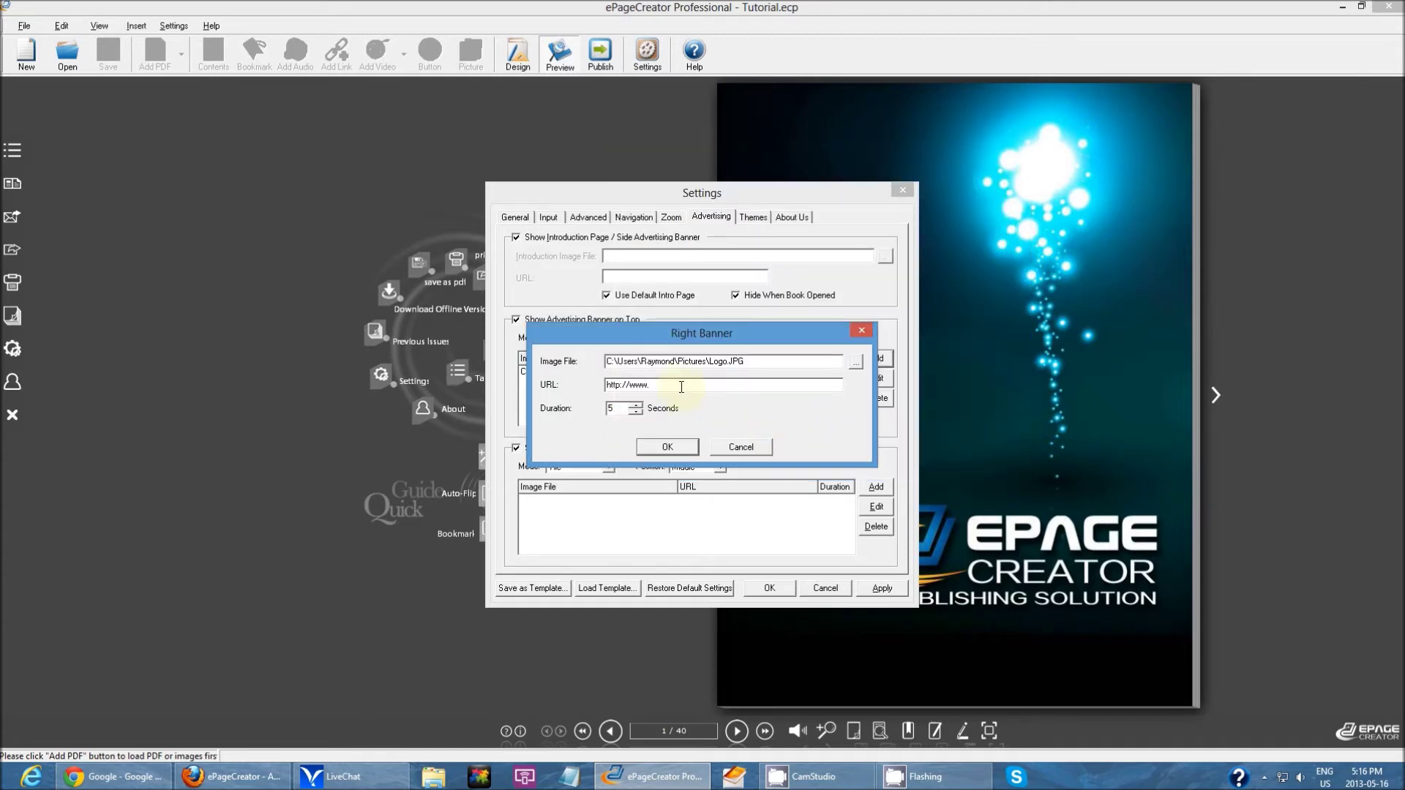
pyautogui.write('Google.ca')
pyautogui.click(746, 362)
pyautogui.click(670, 445)
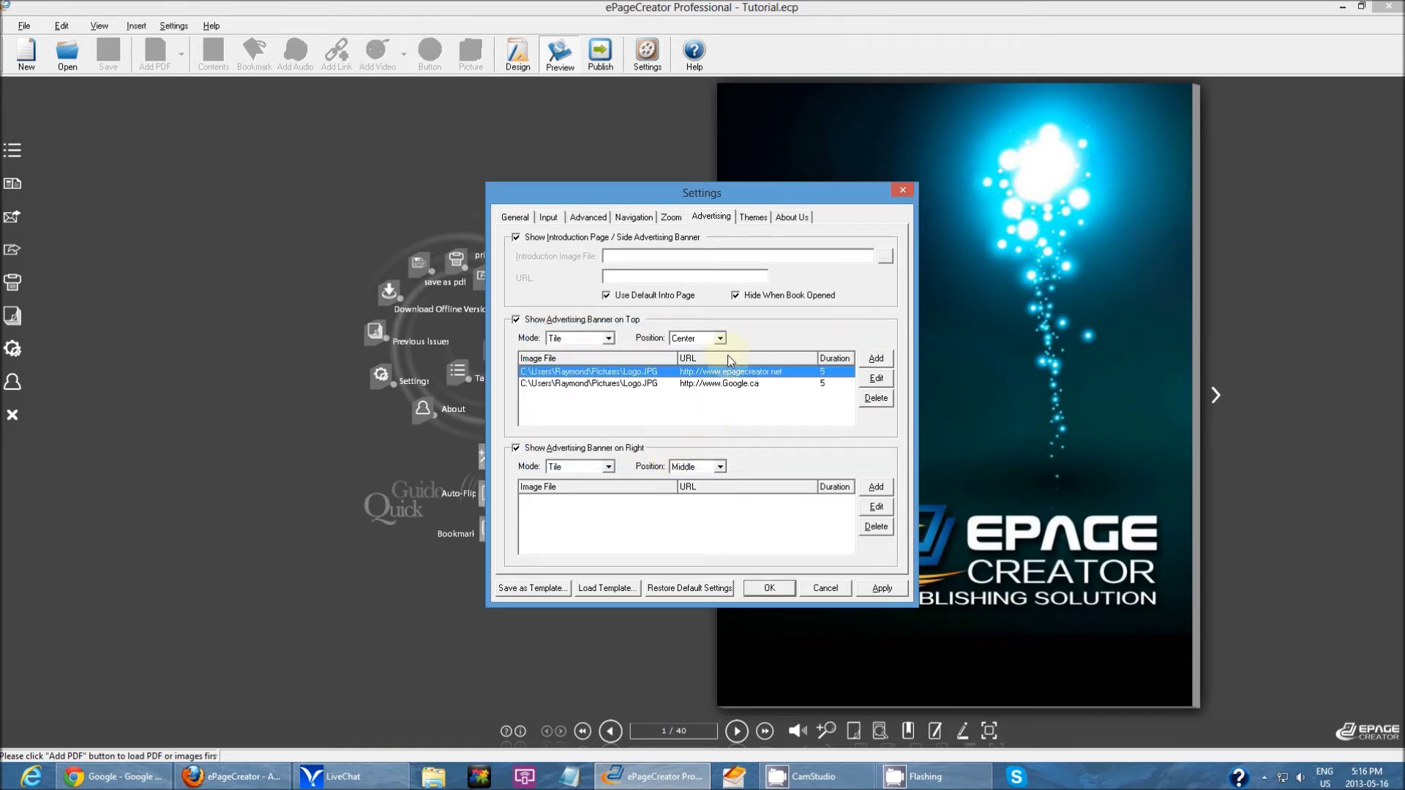
# Step: Keep the top banner position set to Center
pyautogui.click(714, 340)
pyautogui.click(715, 340)
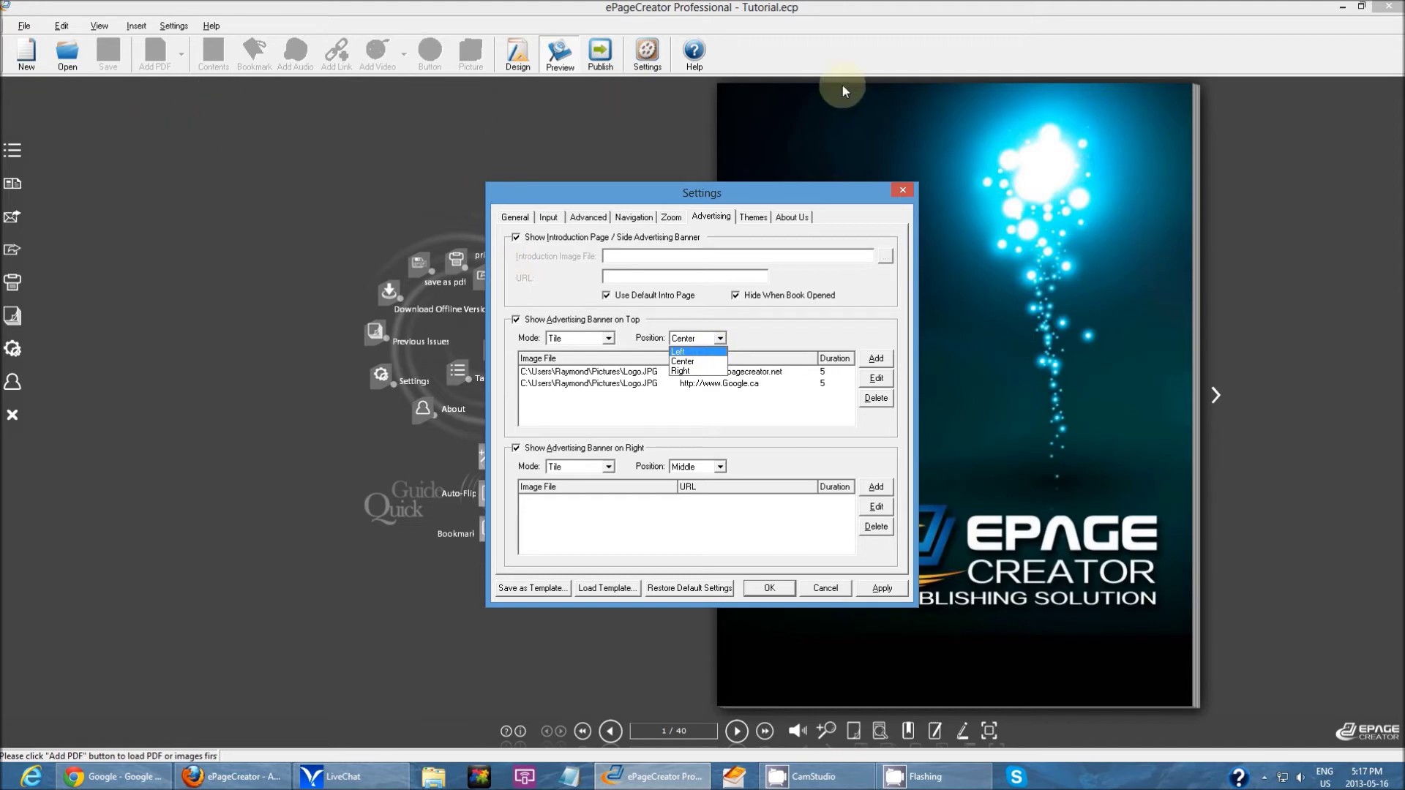
pyautogui.click(683, 360)
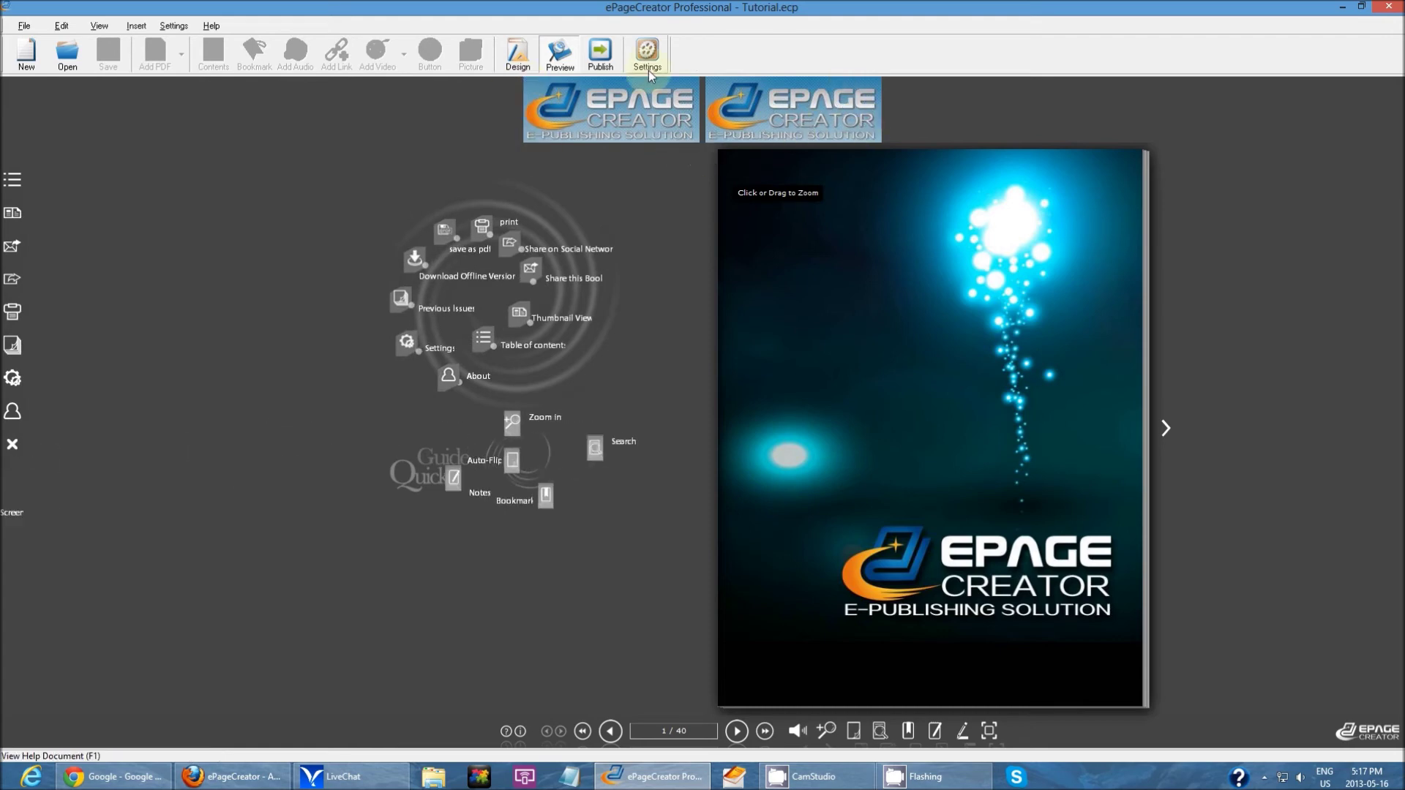
# Step: Test both tiled banners' links to epagecreator.net and google.ca, then return to Advertising settings
pyautogui.click(637, 130)
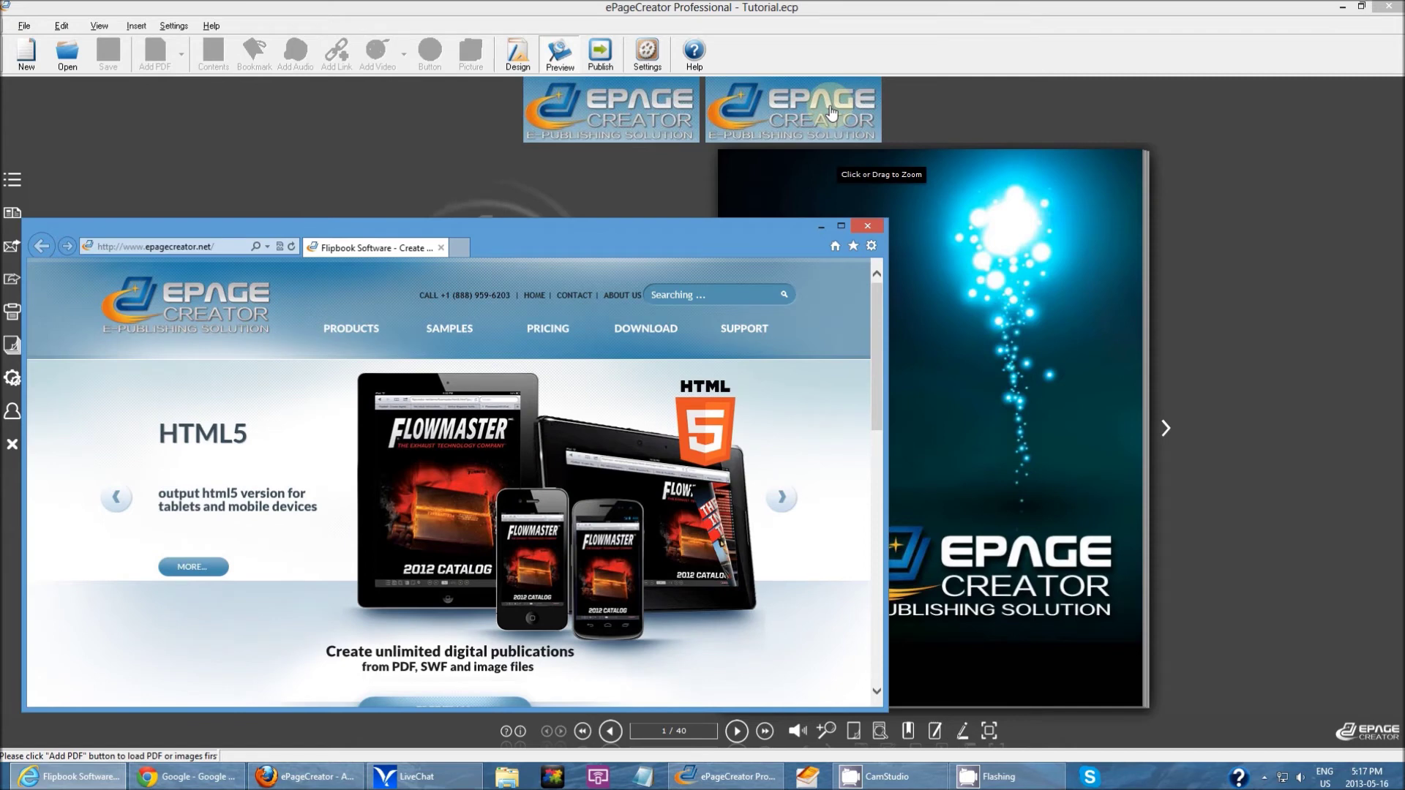
pyautogui.click(832, 113)
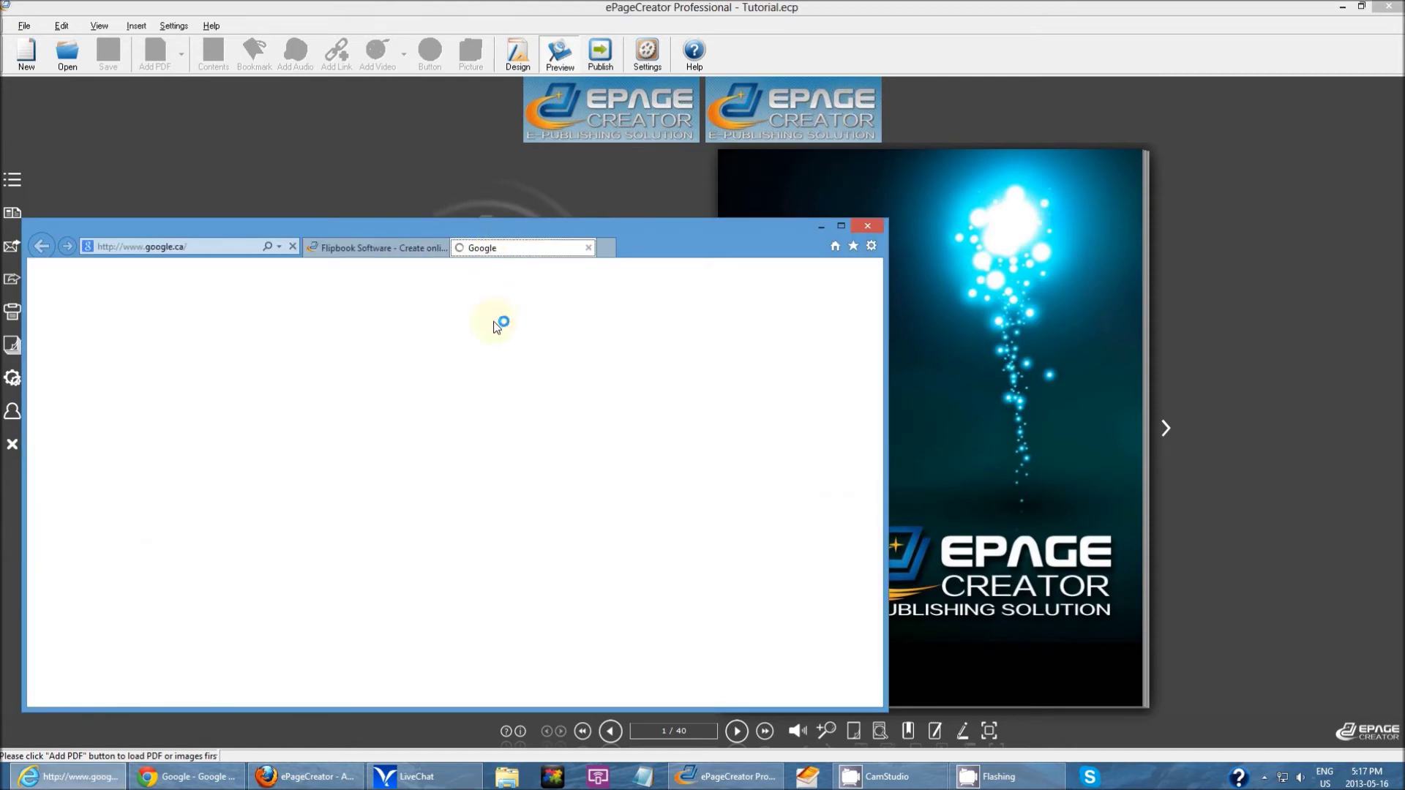
pyautogui.click(868, 227)
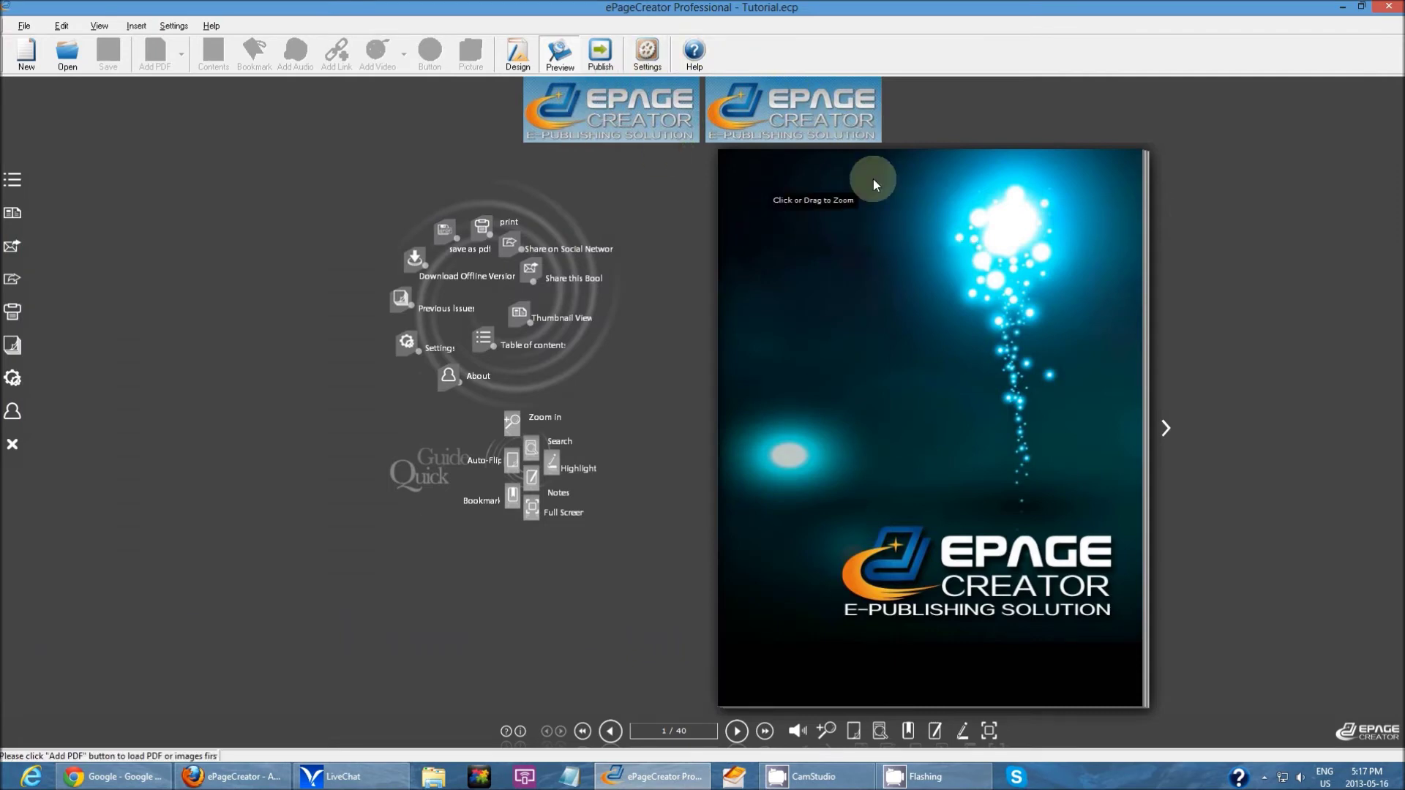
pyautogui.click(648, 53)
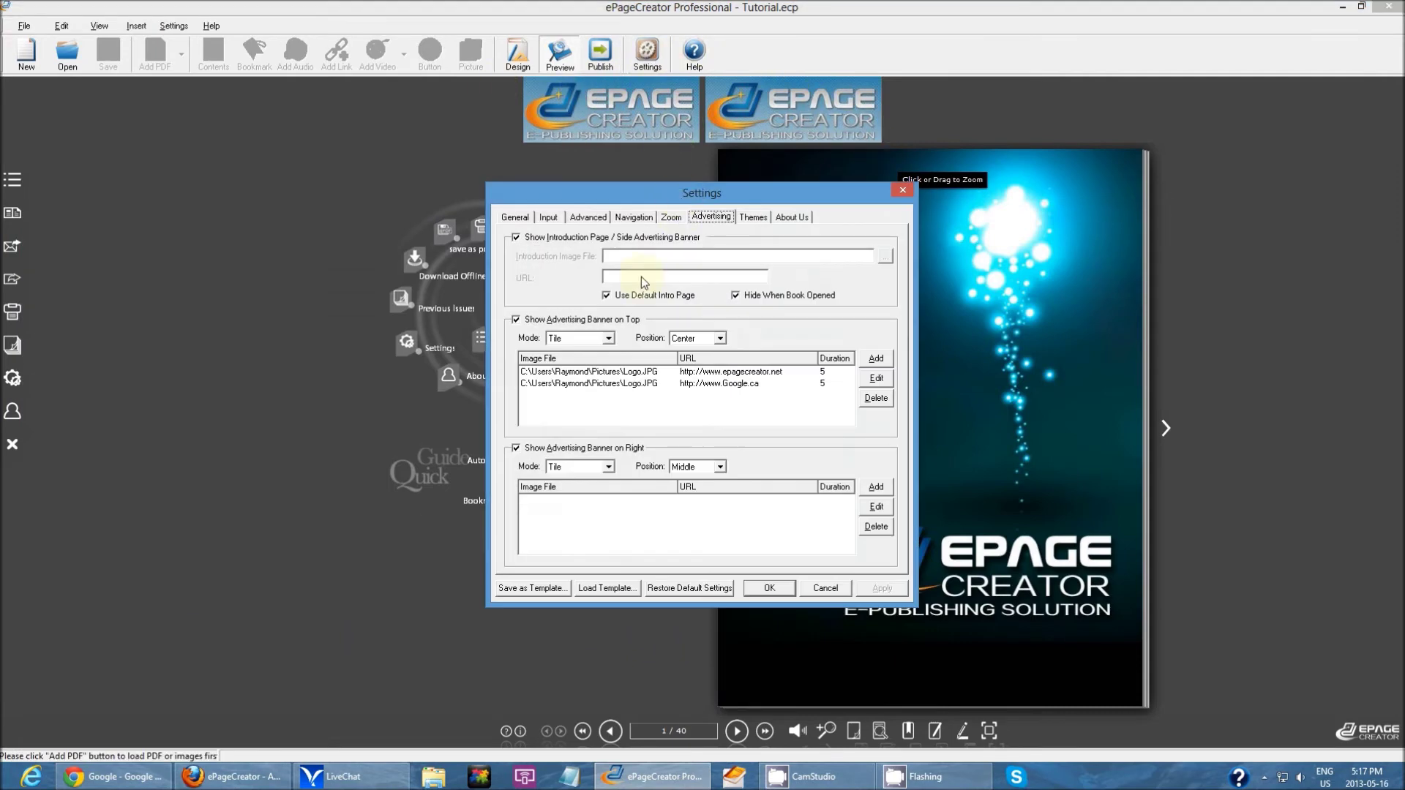
# Step: Switch the top banner mode from Tile to Slideshow
pyautogui.click(599, 341)
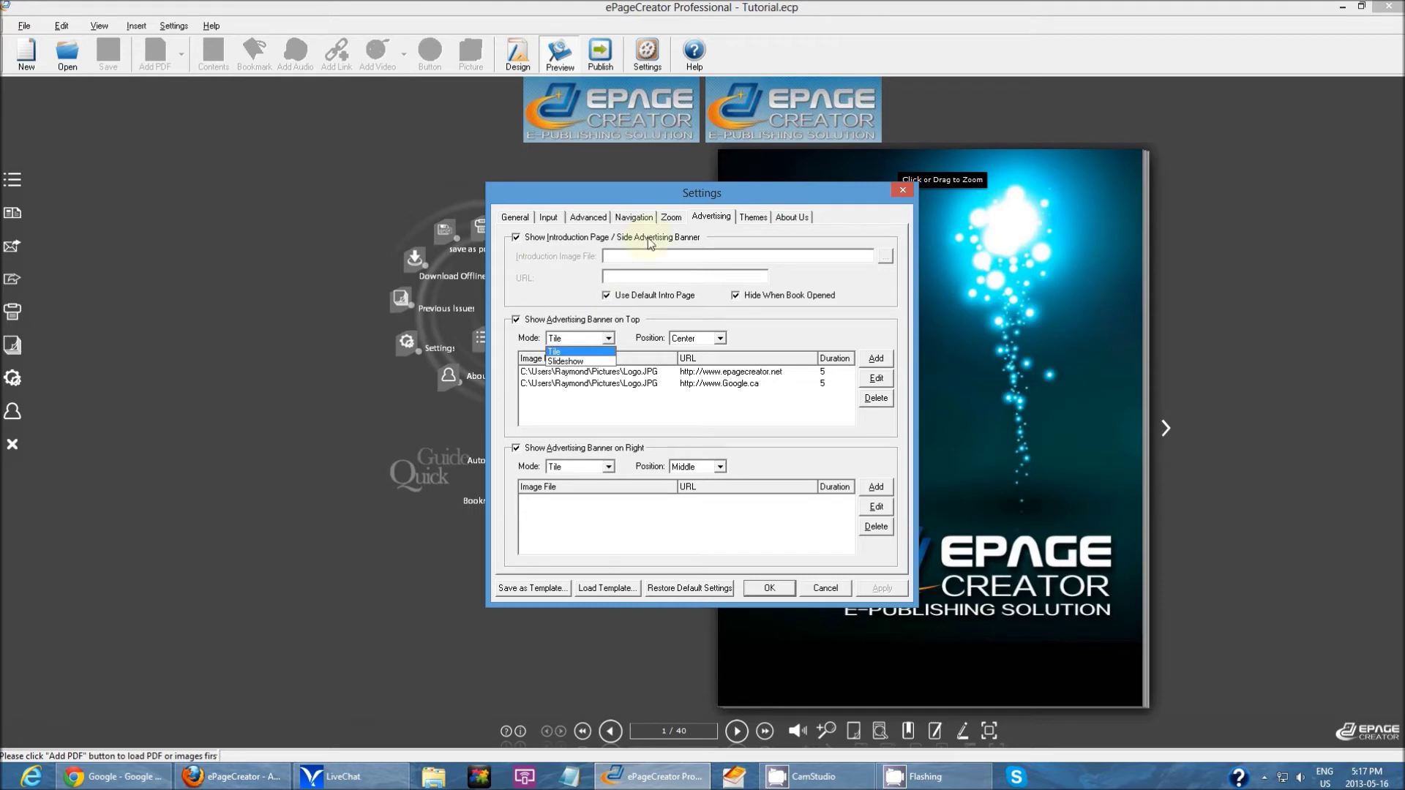
pyautogui.click(586, 362)
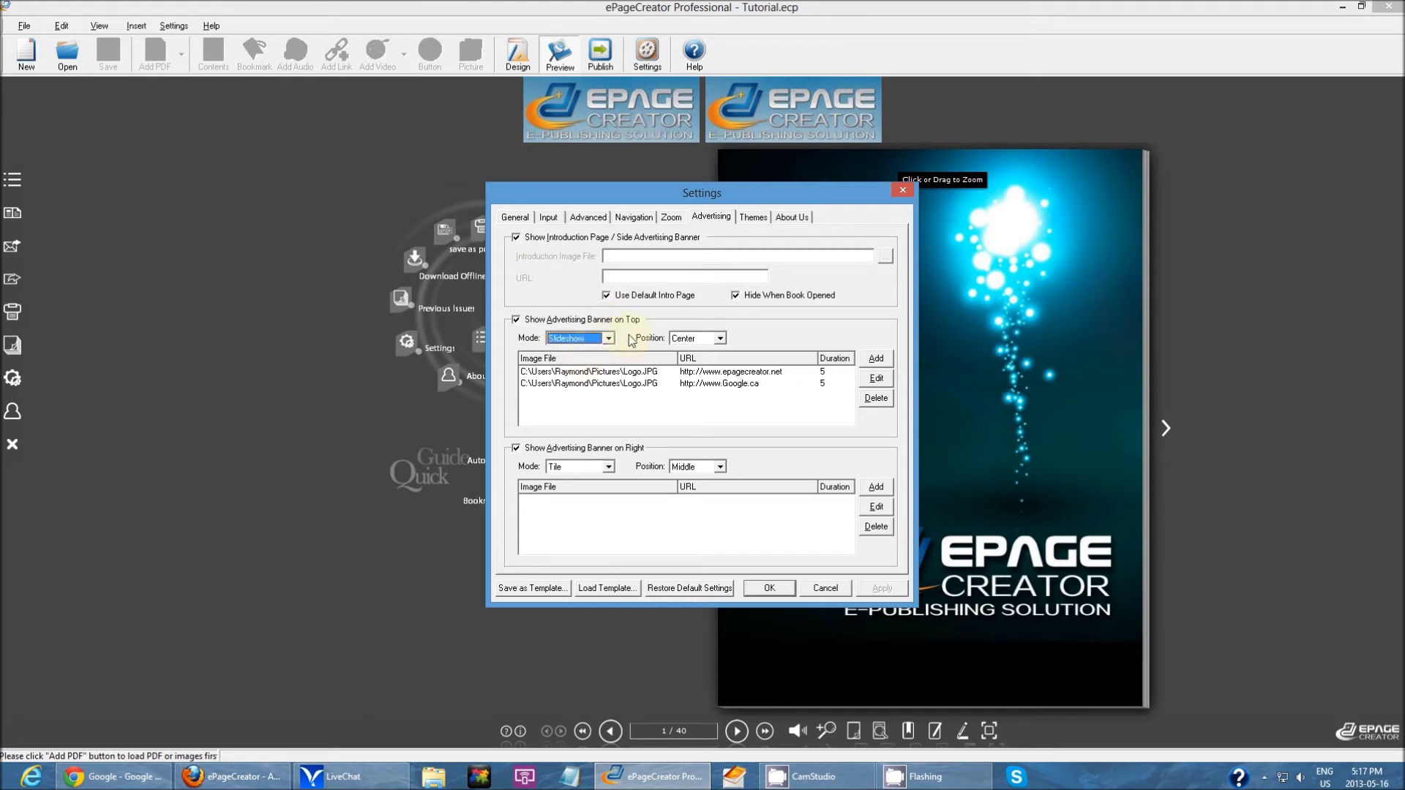
pyautogui.click(821, 373)
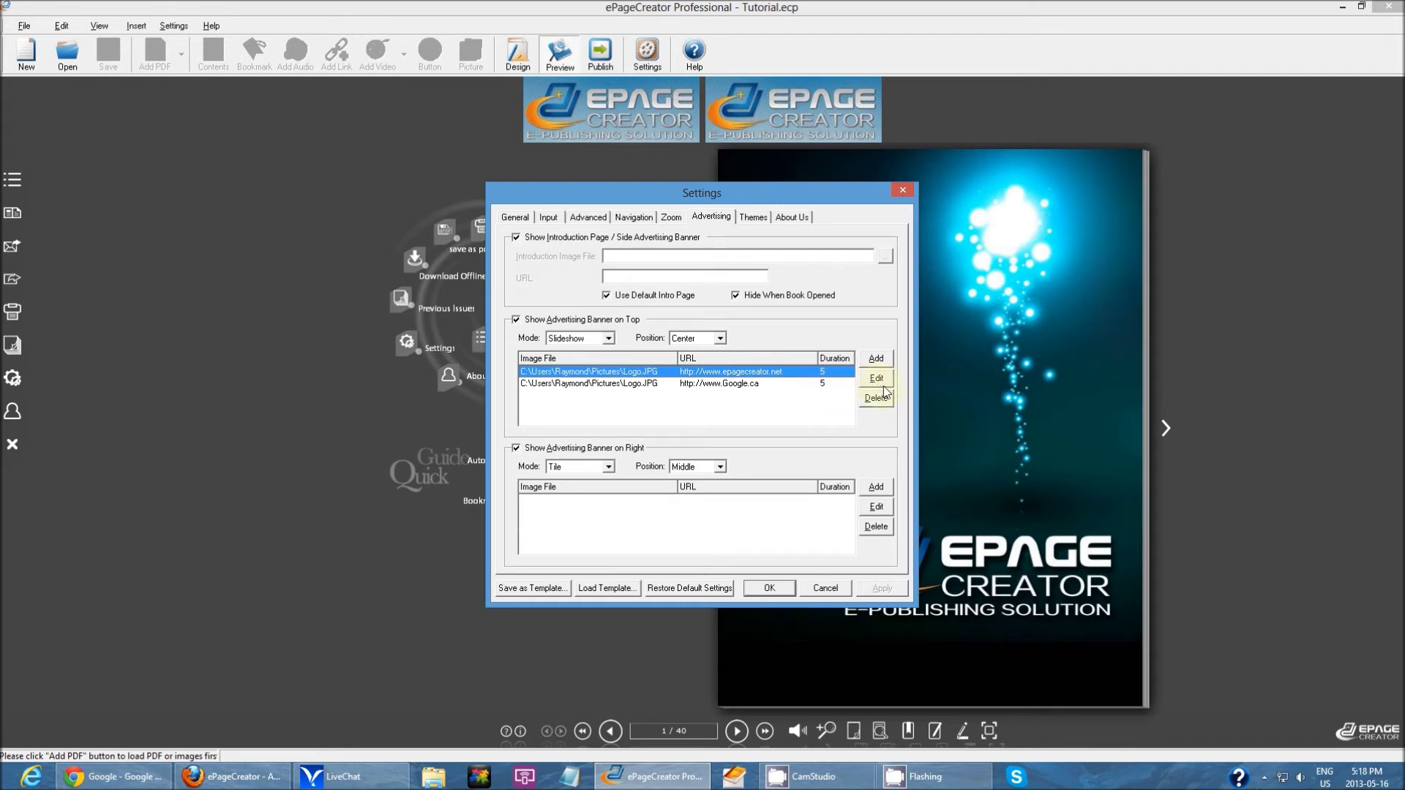
# Step: Edit the banner entries' display durations, giving the epagecreator.net logo 3 seconds
pyautogui.click(877, 381)
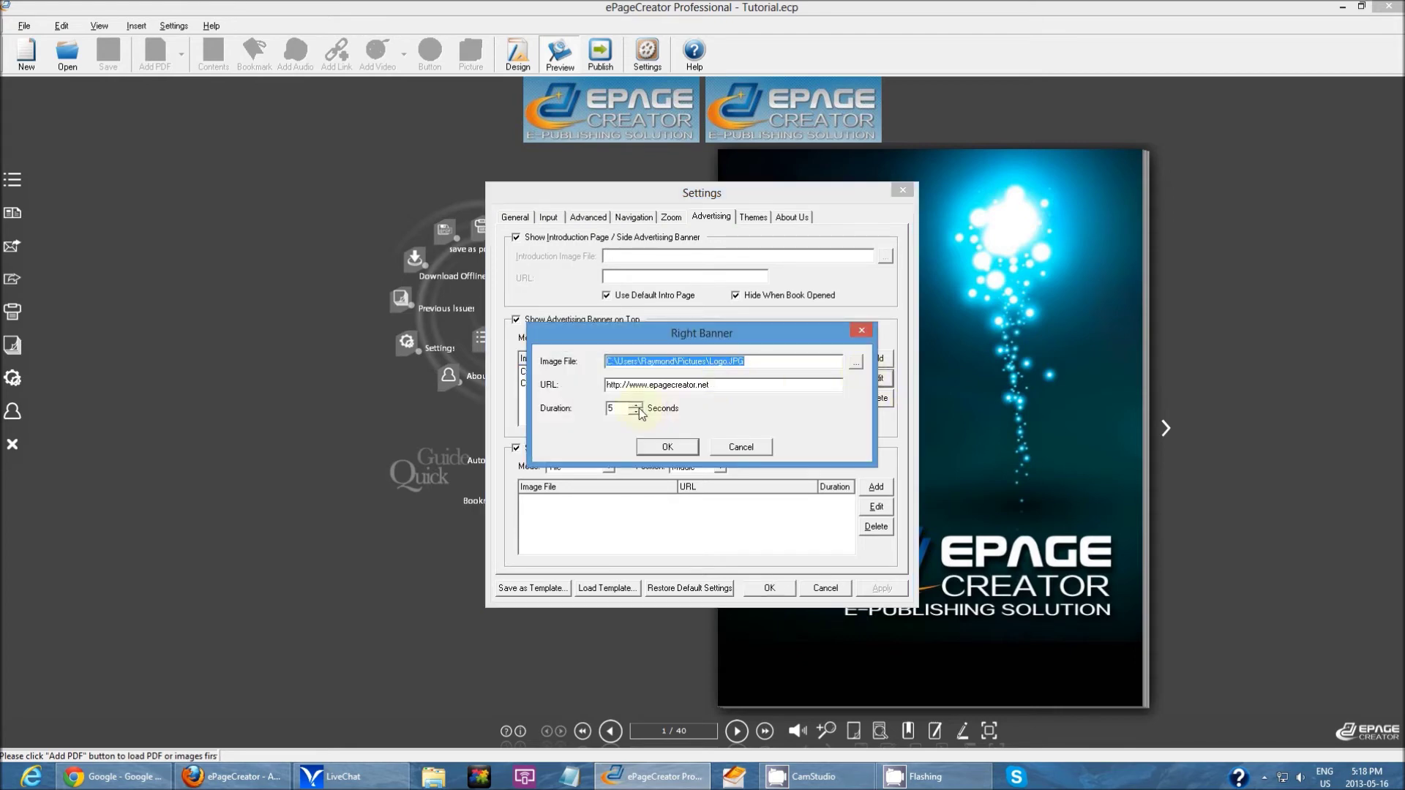
pyautogui.click(667, 446)
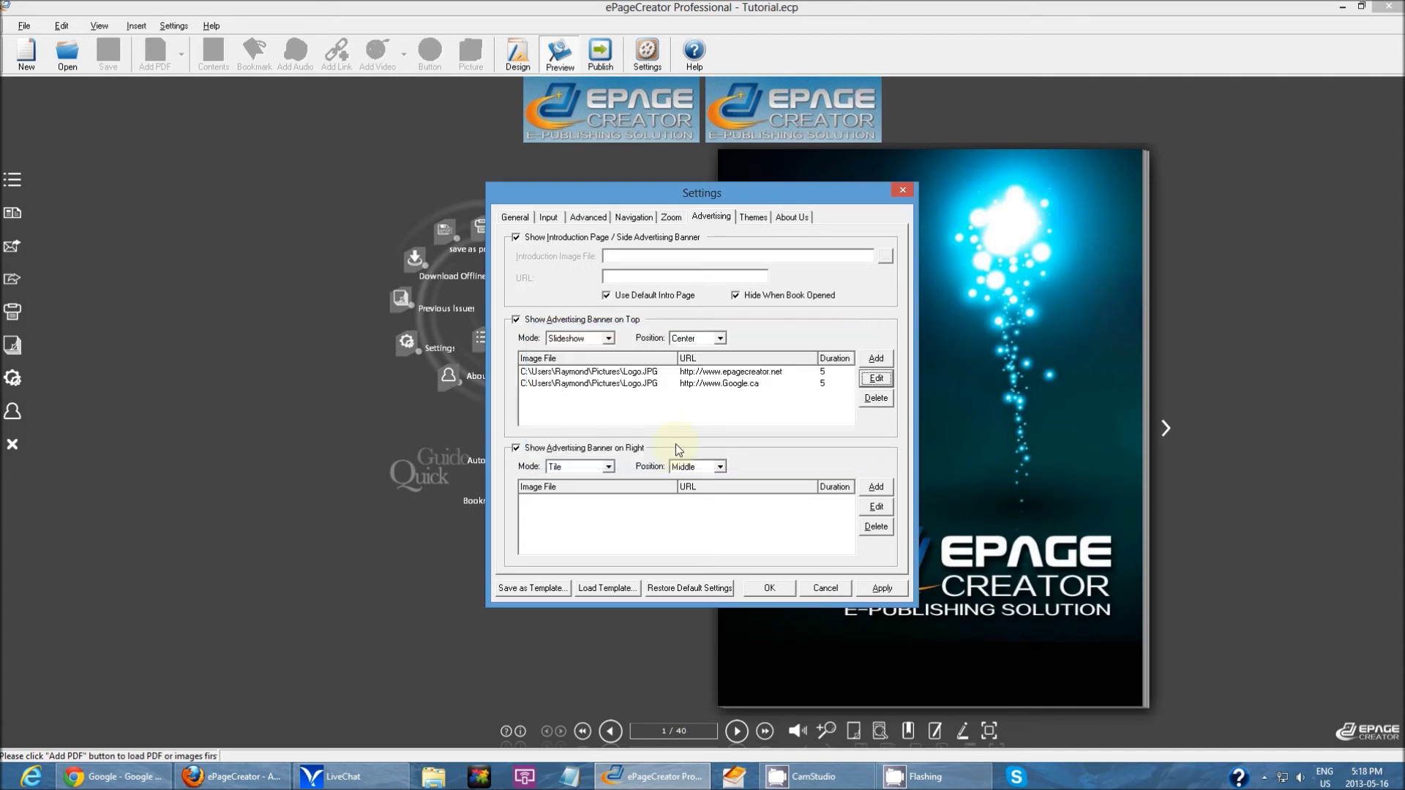
pyautogui.click(827, 384)
pyautogui.click(876, 378)
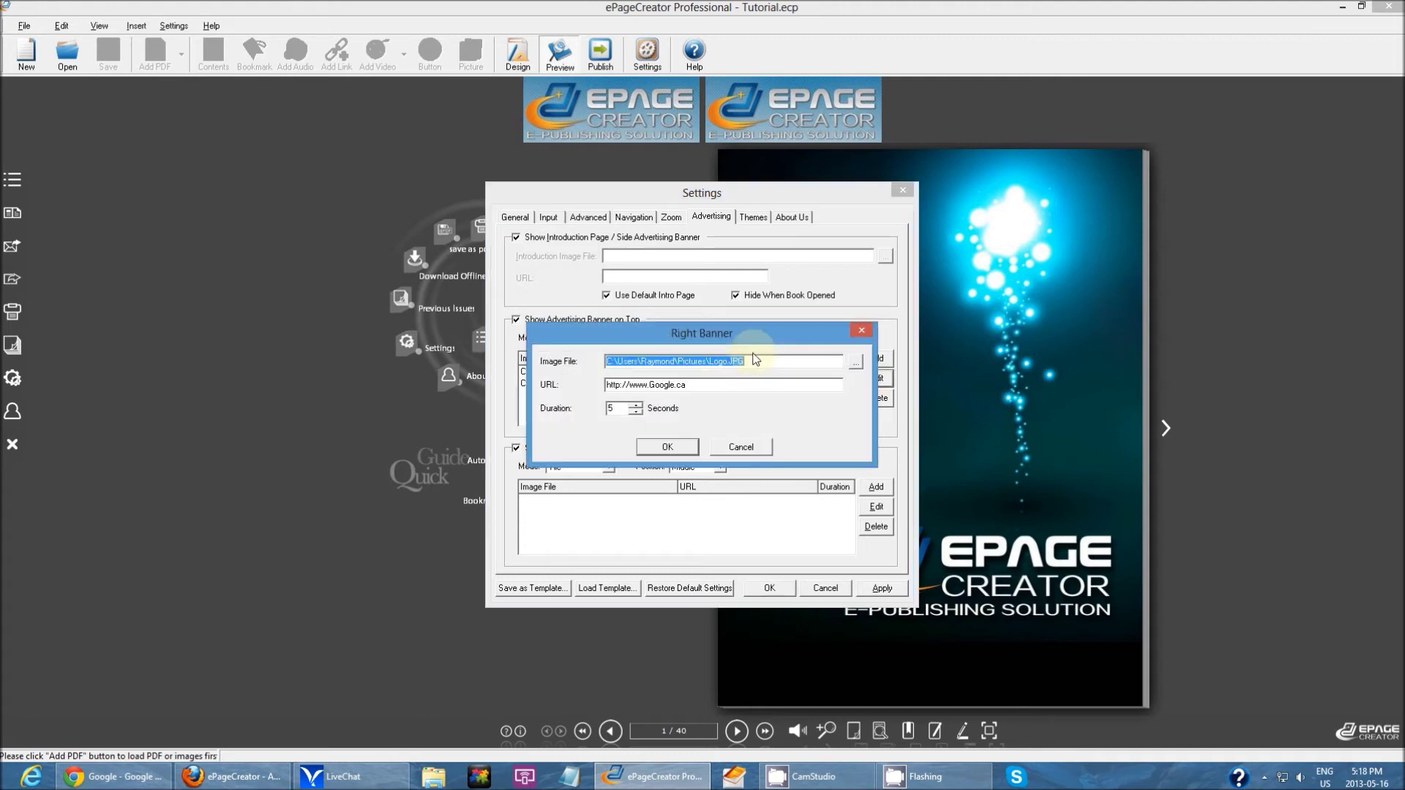
pyautogui.doubleClick(639, 412)
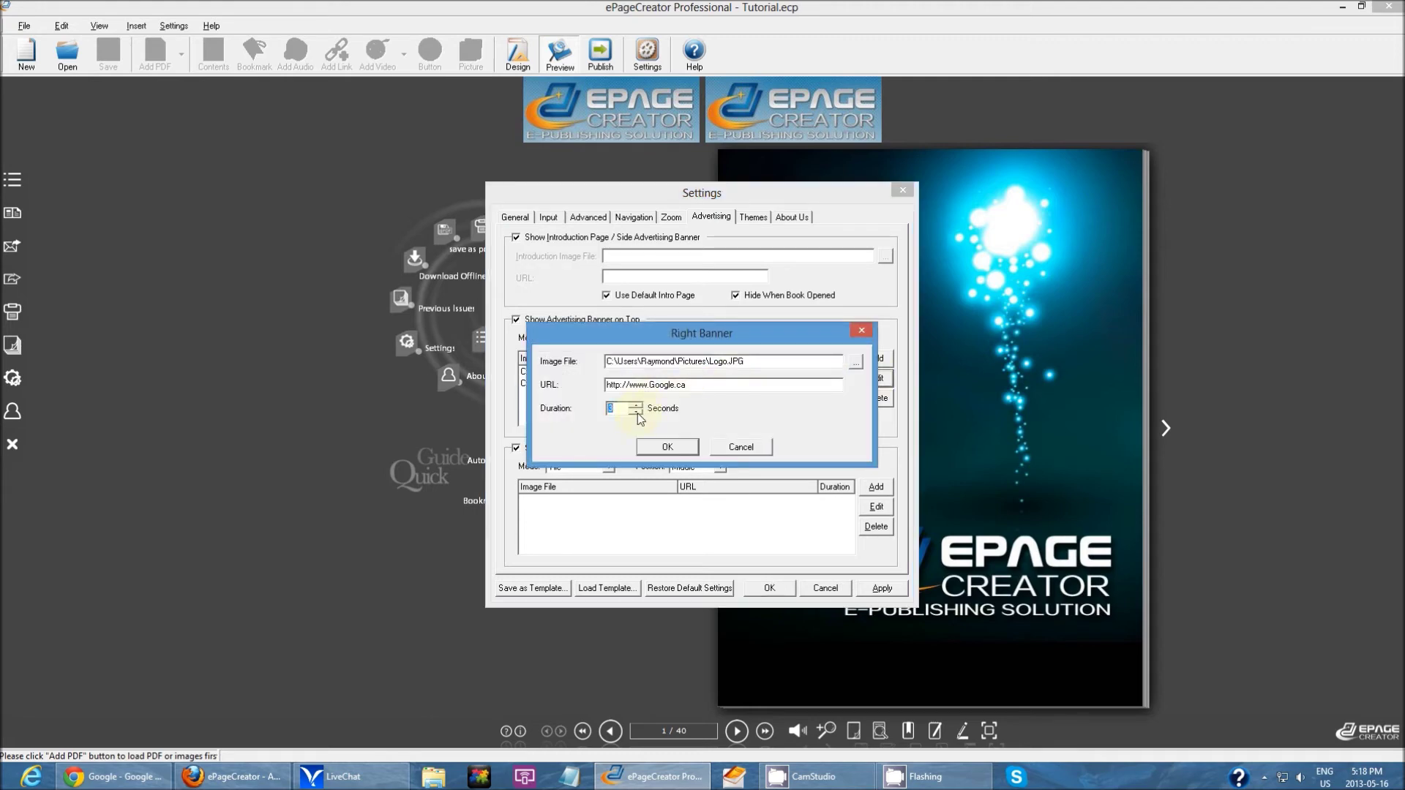
pyautogui.click(662, 448)
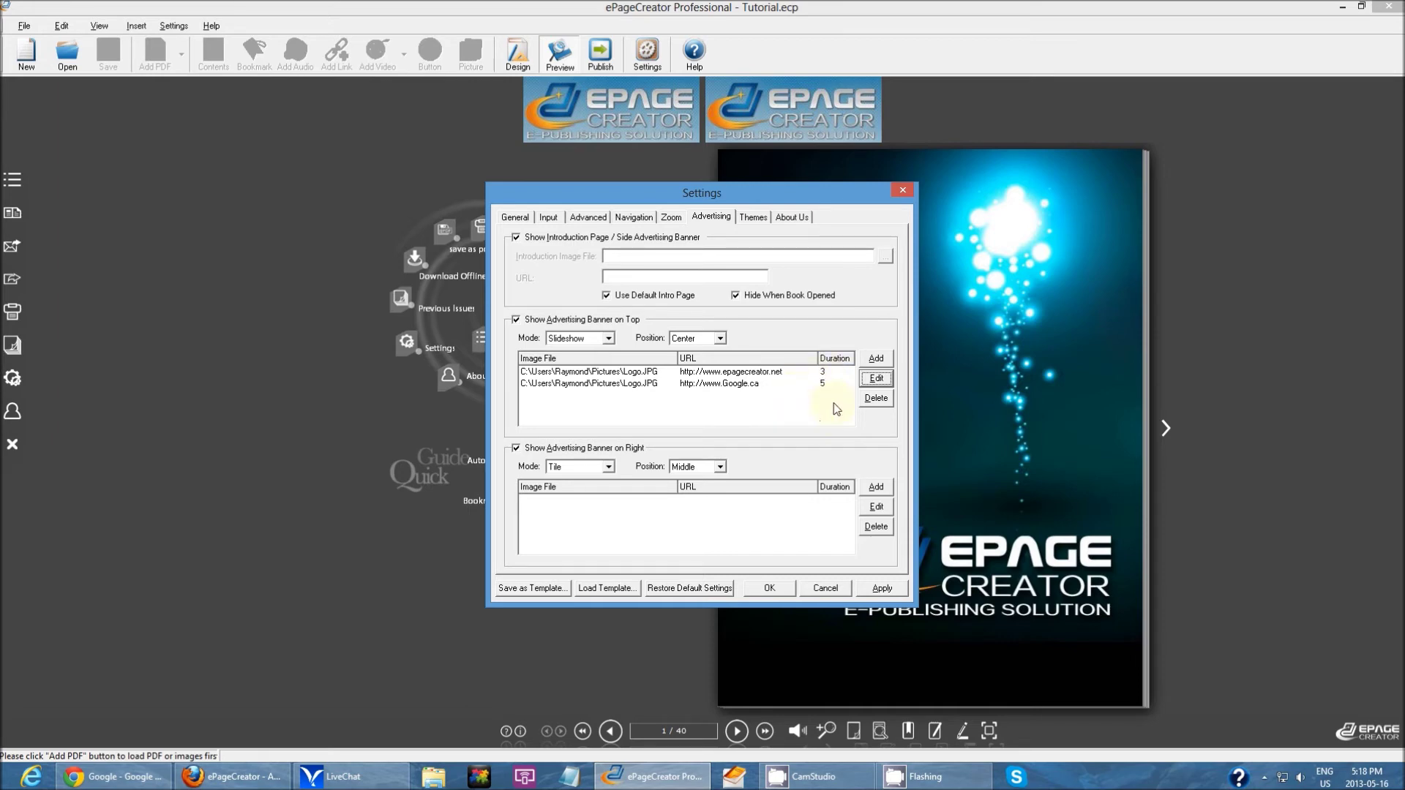
# Step: Set the Google.ca banner's duration to 4 seconds and review both entries
pyautogui.click(875, 379)
pyautogui.click(667, 447)
pyautogui.click(808, 385)
pyautogui.click(808, 373)
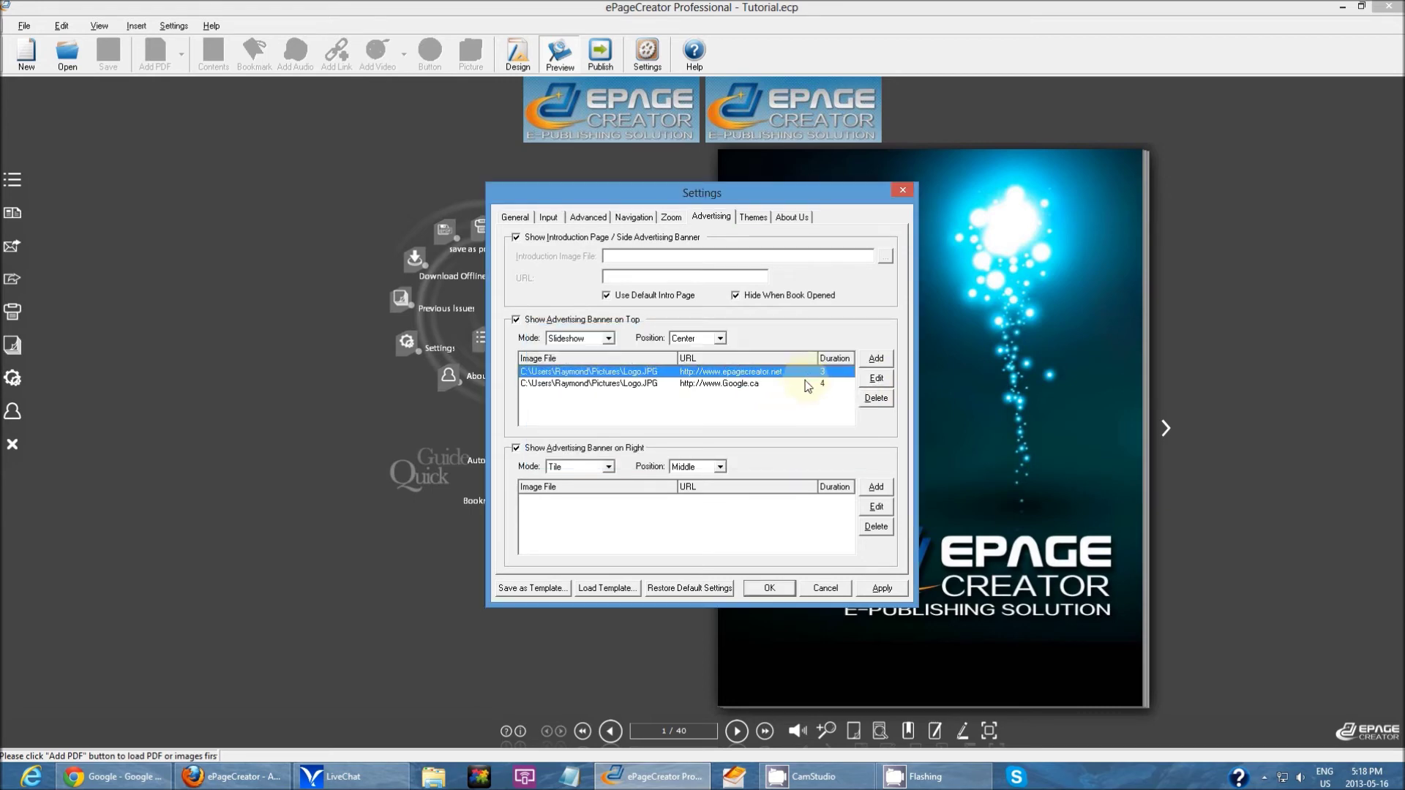
pyautogui.click(806, 384)
pyautogui.click(805, 373)
pyautogui.click(805, 383)
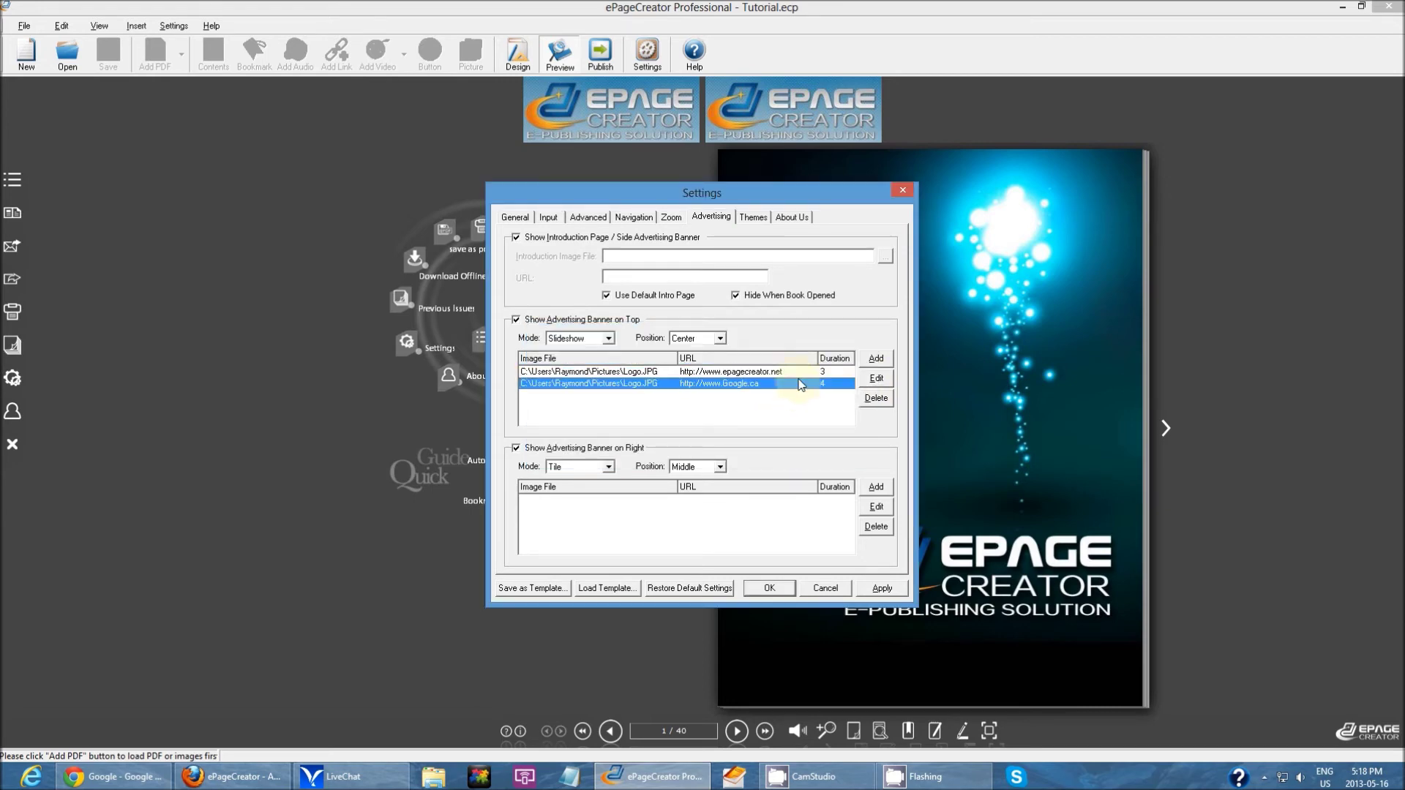
pyautogui.click(804, 373)
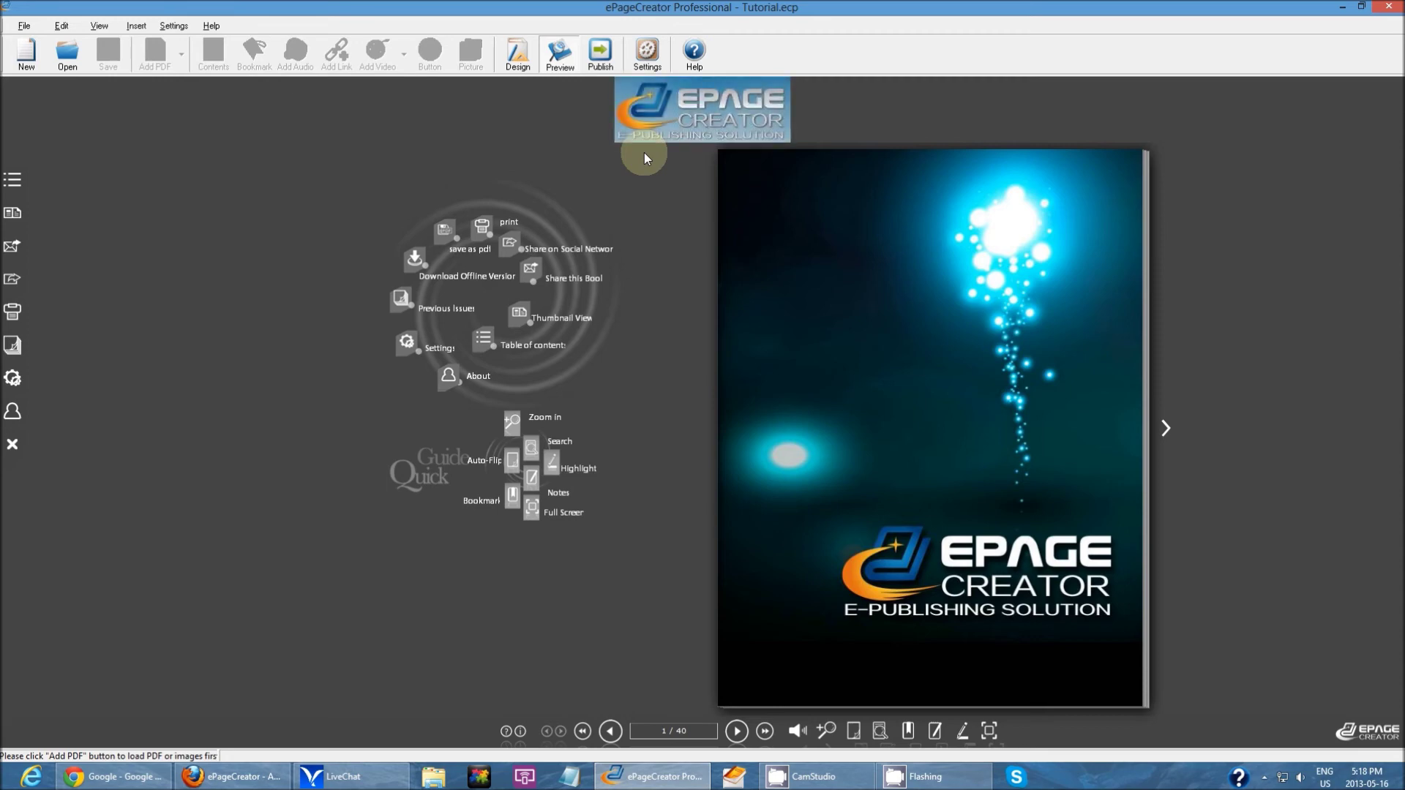
# Step: Test the slideshow banner, which opens google.ca then epagecreator.net, and return to the preview
pyautogui.click(681, 106)
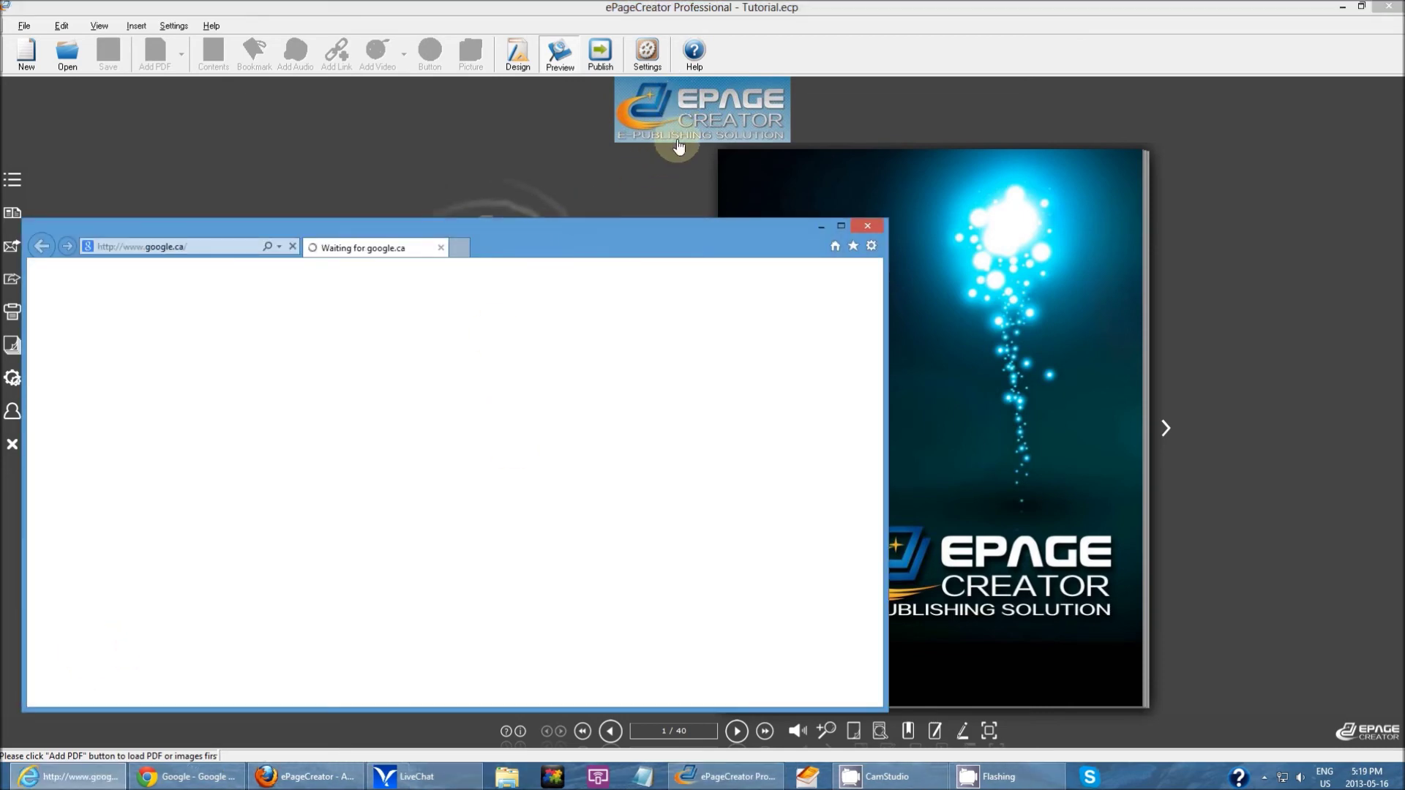
pyautogui.click(704, 133)
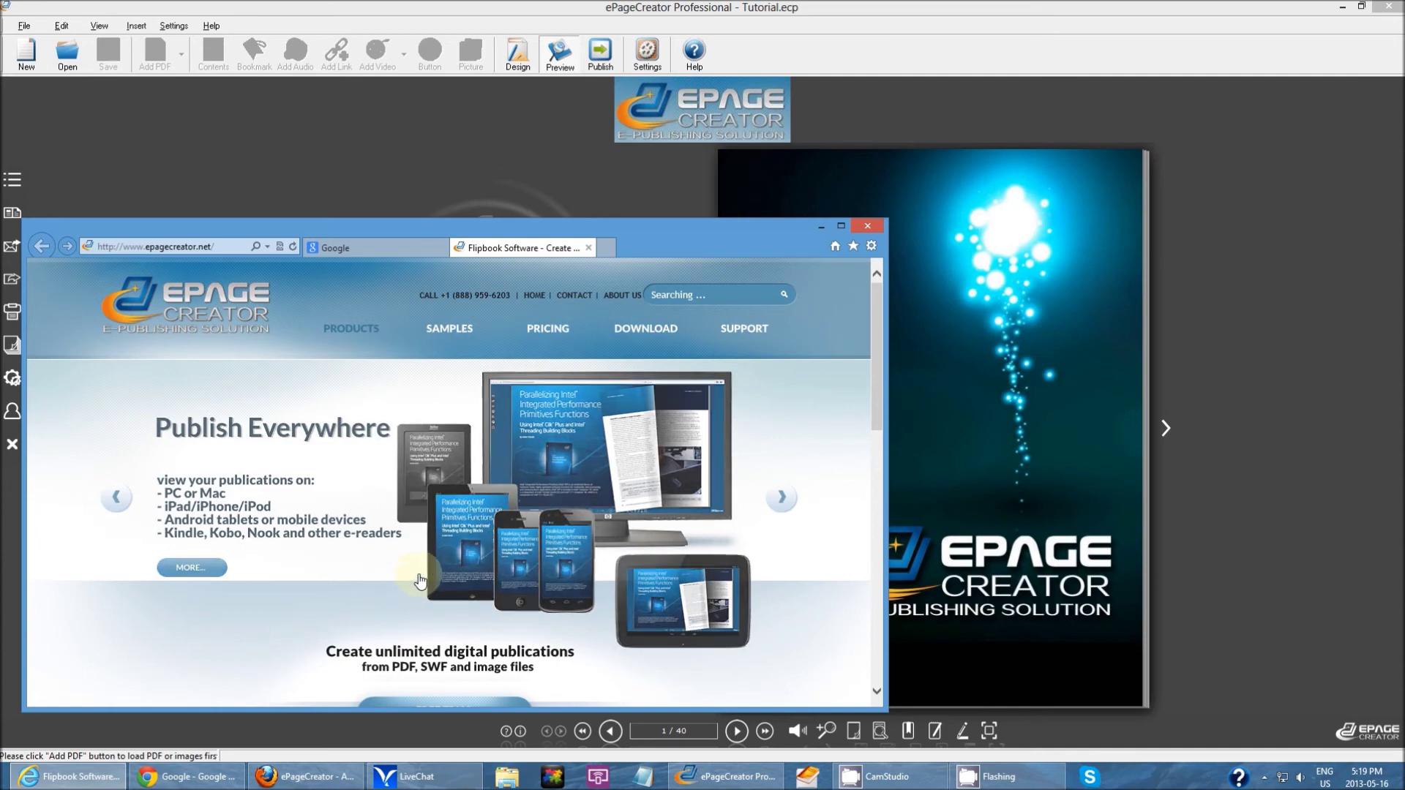
pyautogui.click(210, 188)
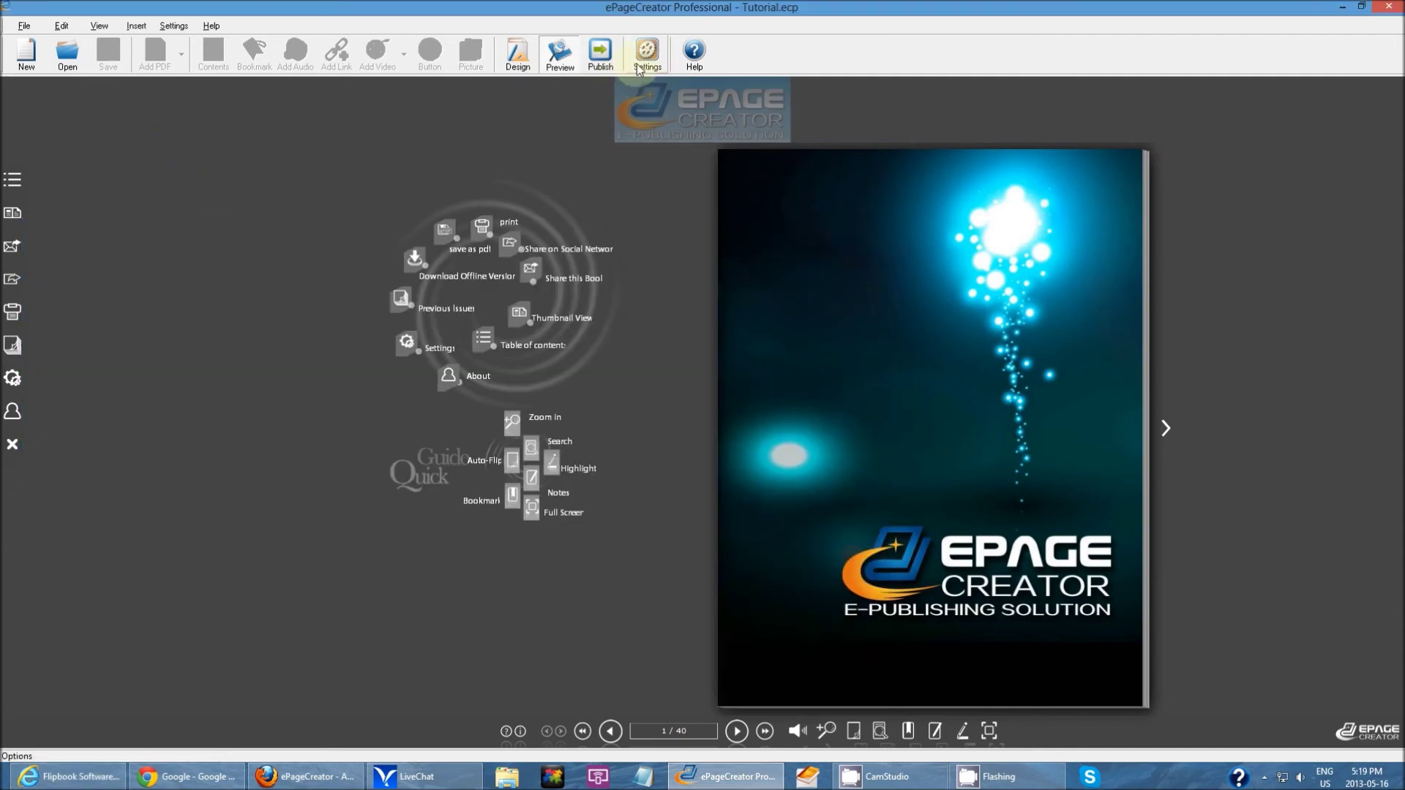
# Step: Review the Slideshow top banner with its 3- and 4-second durations, then close Settings
pyautogui.click(650, 49)
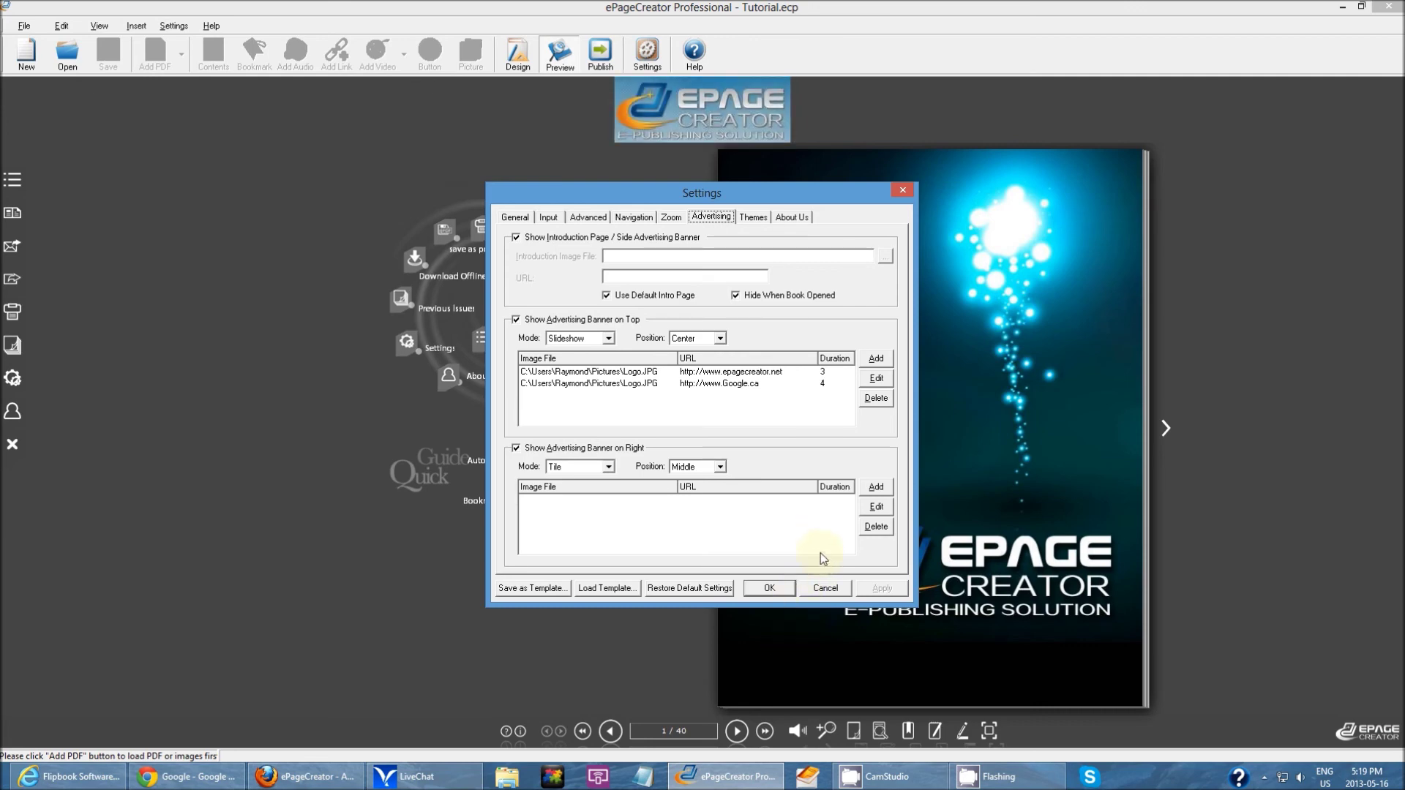
pyautogui.click(825, 588)
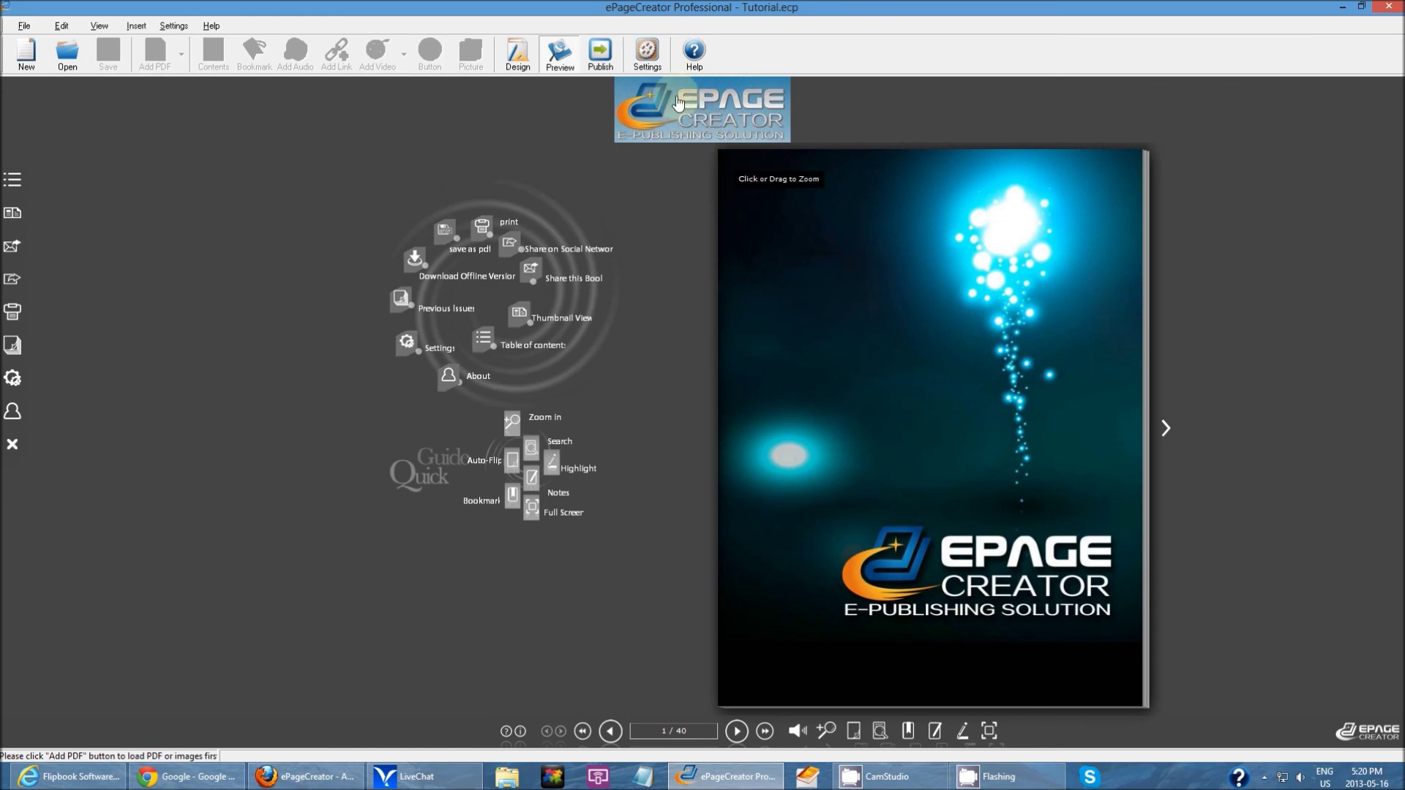
# Step: Close the Settings dialog without changes to show the flipbook preview with the Quick Guide page
pyautogui.click(690, 230)
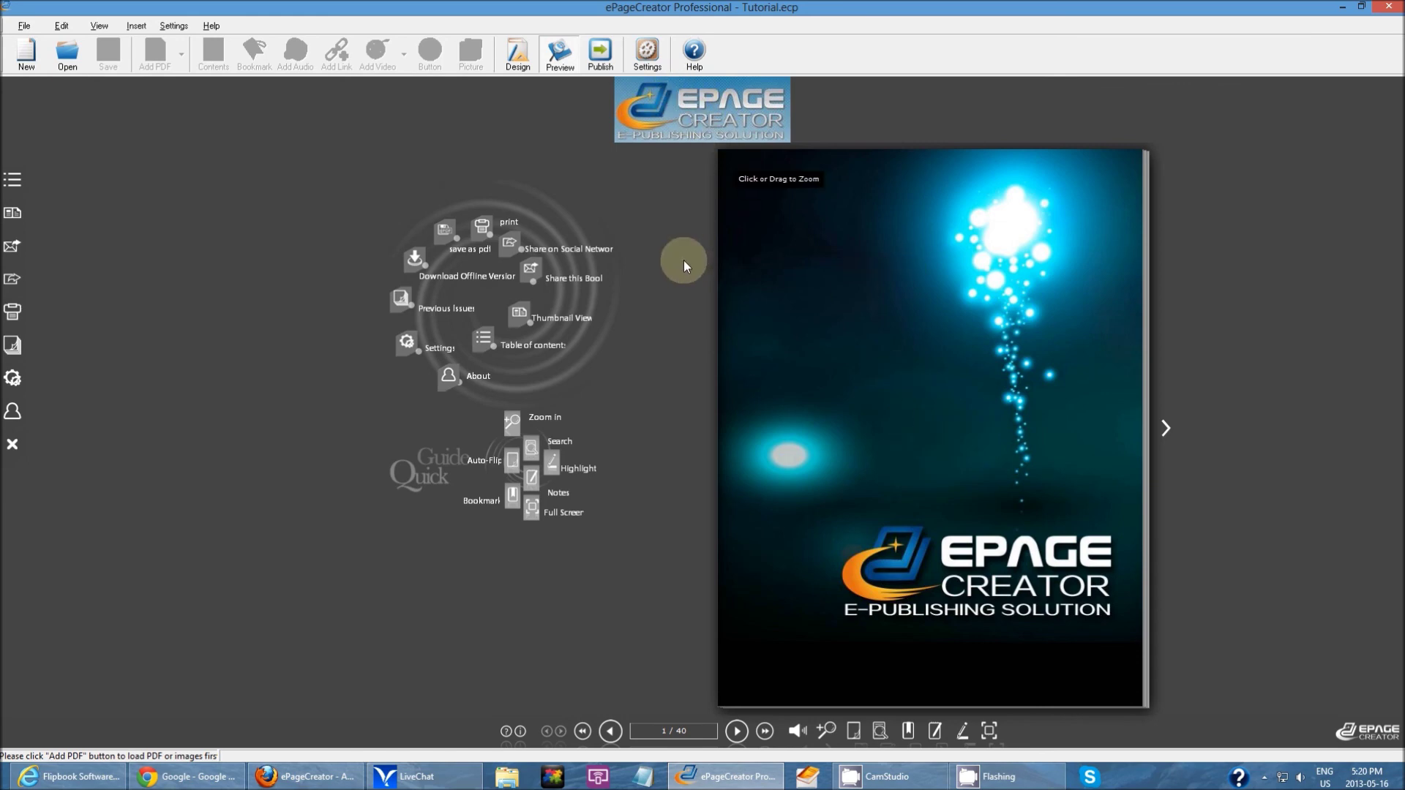